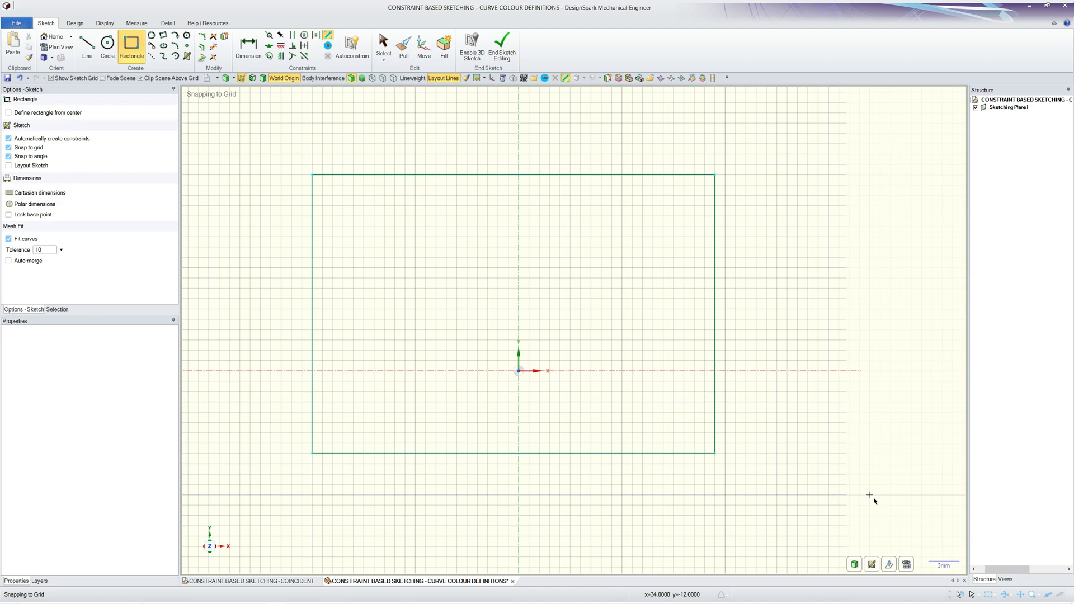
# Step: Undo the last sketch change and display the constraint symbols on the rectangle
pyautogui.hotkey('ctrl', 'z')
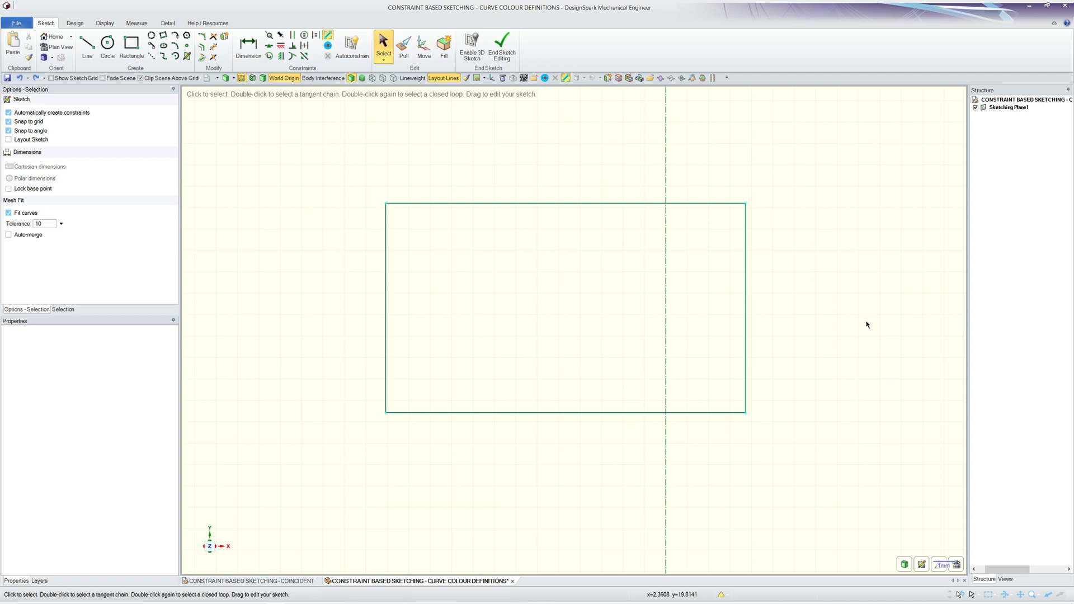
pyautogui.click(327, 47)
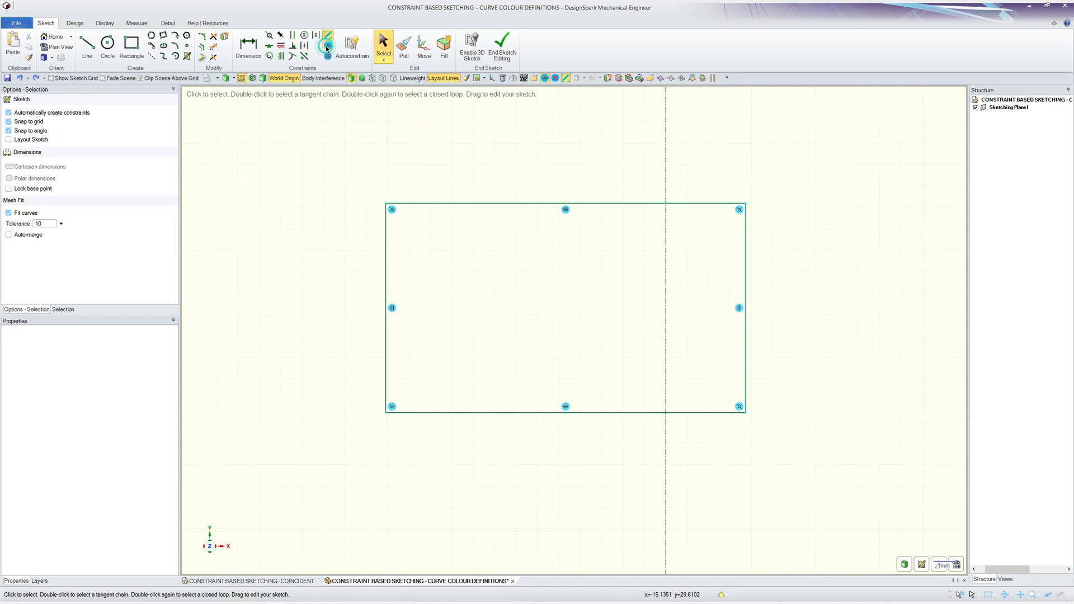
pyautogui.scroll(1, 521, 276)
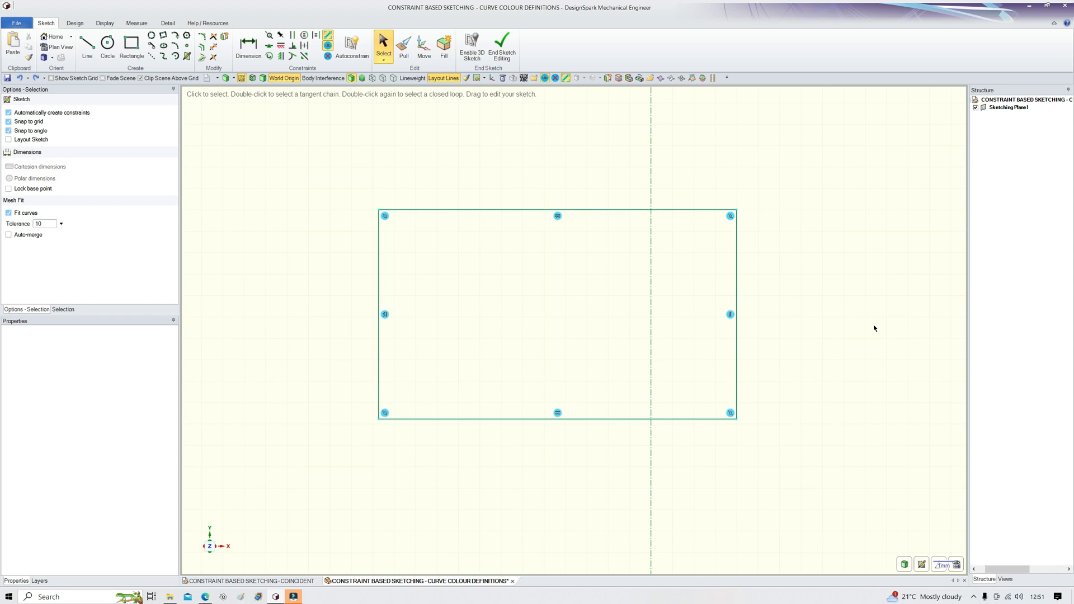
# Step: Dimension the horizontal distance between the rectangle's right edge and the vertical axis, placing the value above and to the right of the rectangle
pyautogui.click(247, 50)
pyautogui.click(737, 240)
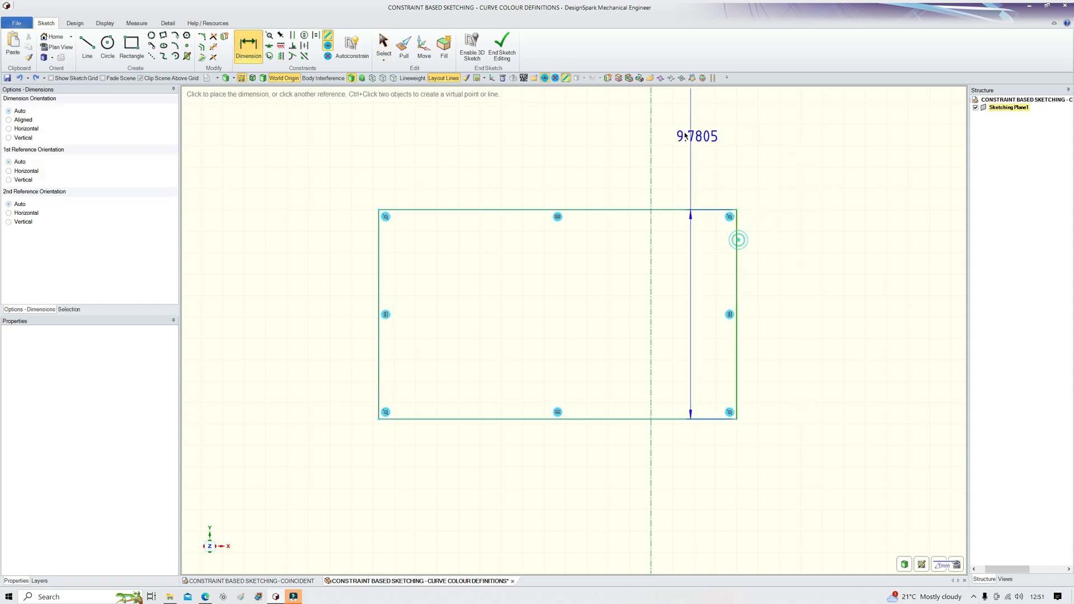
pyautogui.click(650, 152)
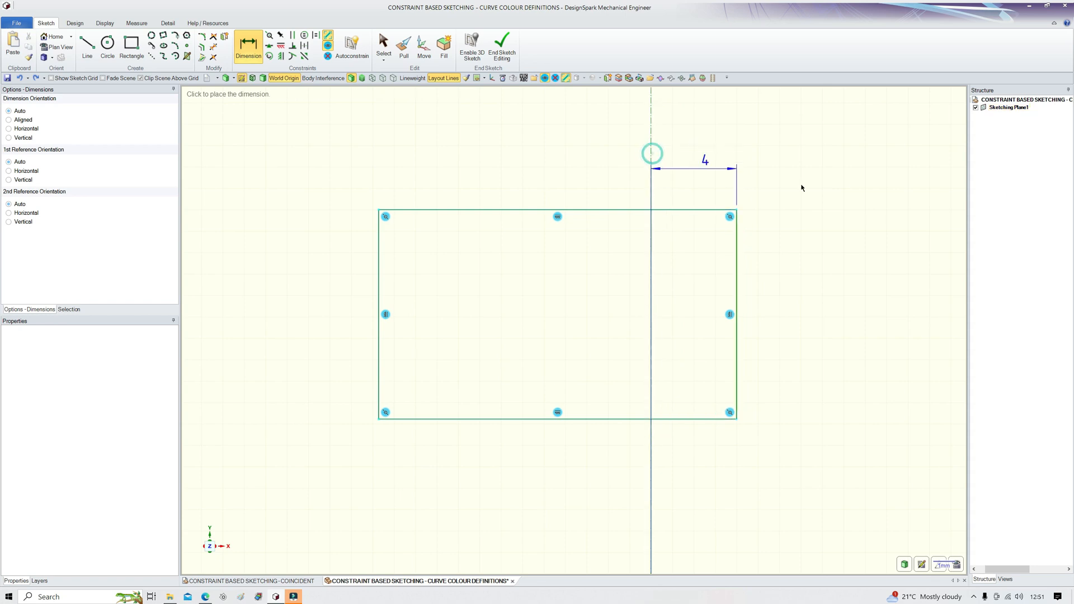
pyautogui.click(803, 159)
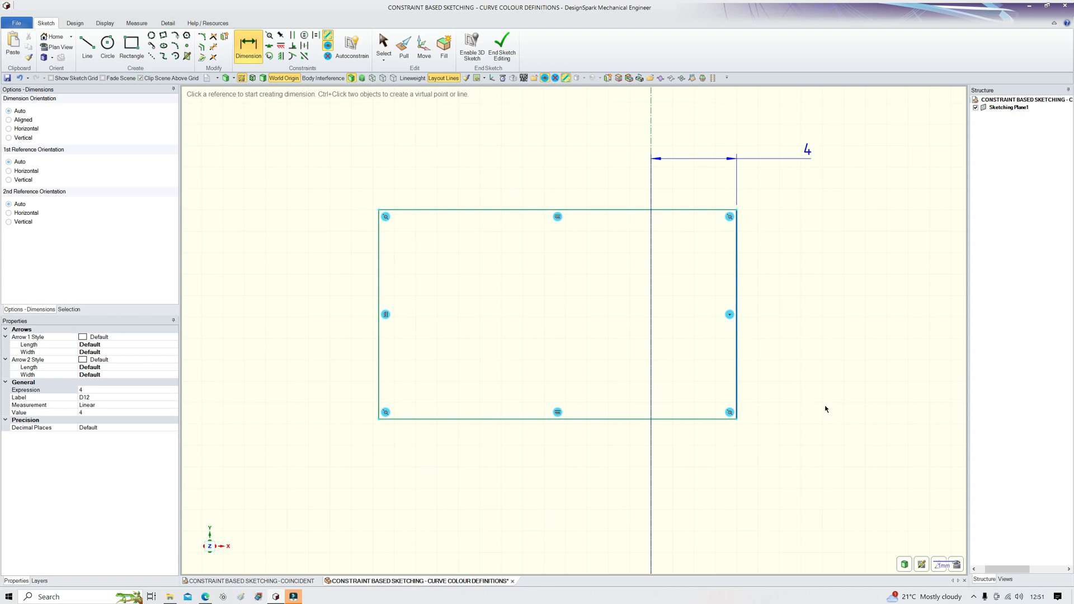
pyautogui.press('Escape')
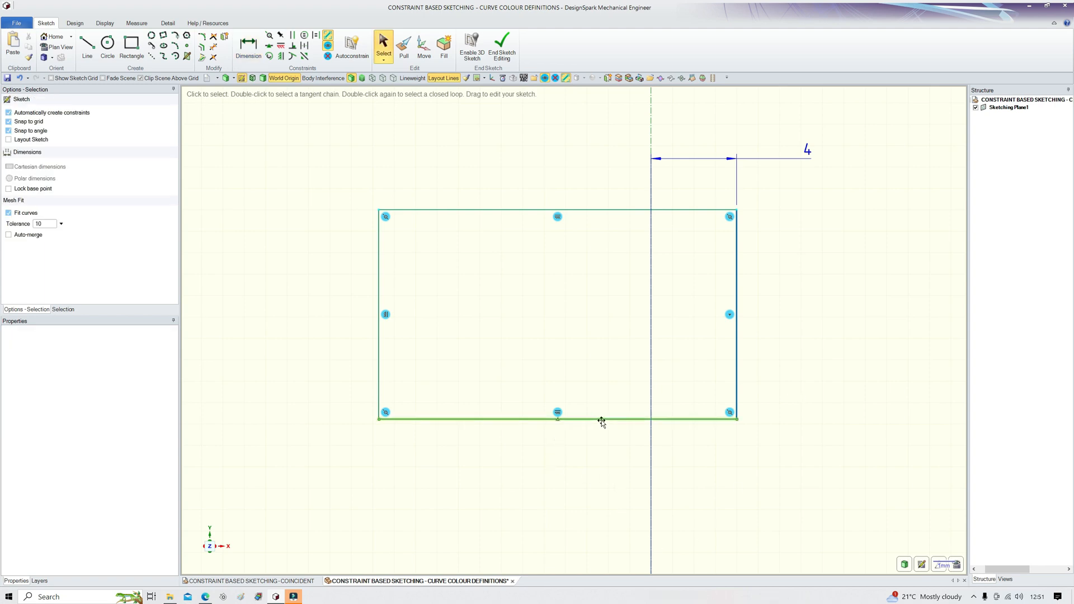
# Step: Move the rectangle's bottom edge upward and shift its top edge left to lengthen the rectangle
pyautogui.moveTo(604, 427); pyautogui.dragTo(608, 404)
pyautogui.moveTo(585, 210)
pyautogui.mouseDown()
pyautogui.moveTo(604, 233)
pyautogui.moveTo(606, 218)
pyautogui.moveTo(545, 195)
pyautogui.moveTo(565, 199)
pyautogui.moveTo(566, 210)
pyautogui.mouseUp()
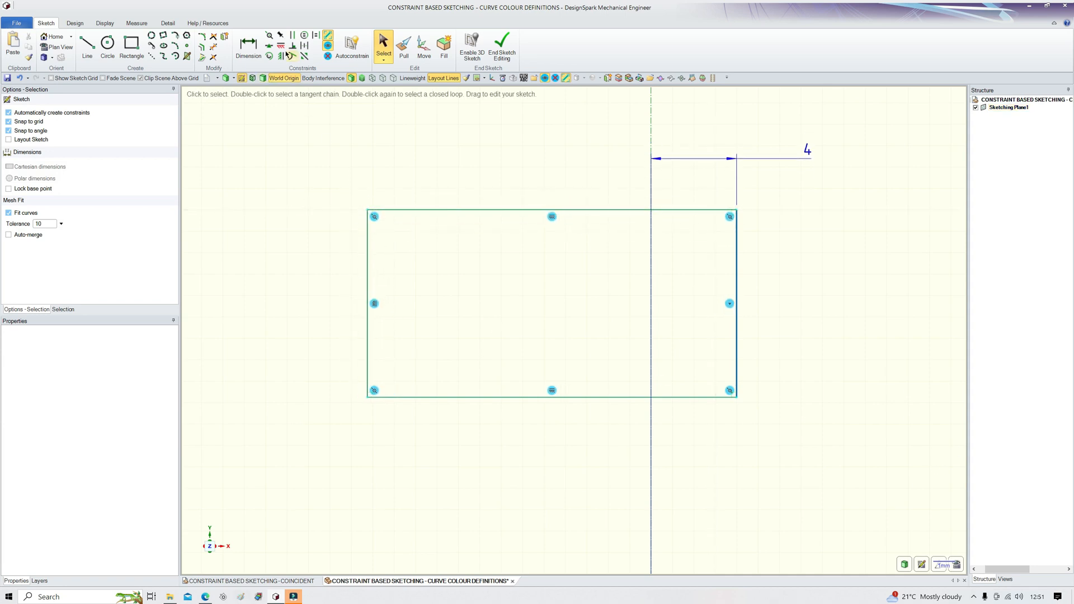
# Step: Apply a Fixed constraint to the rectangle's bottom edge and shorten the rectangle by moving its top edge right
pyautogui.click(281, 35)
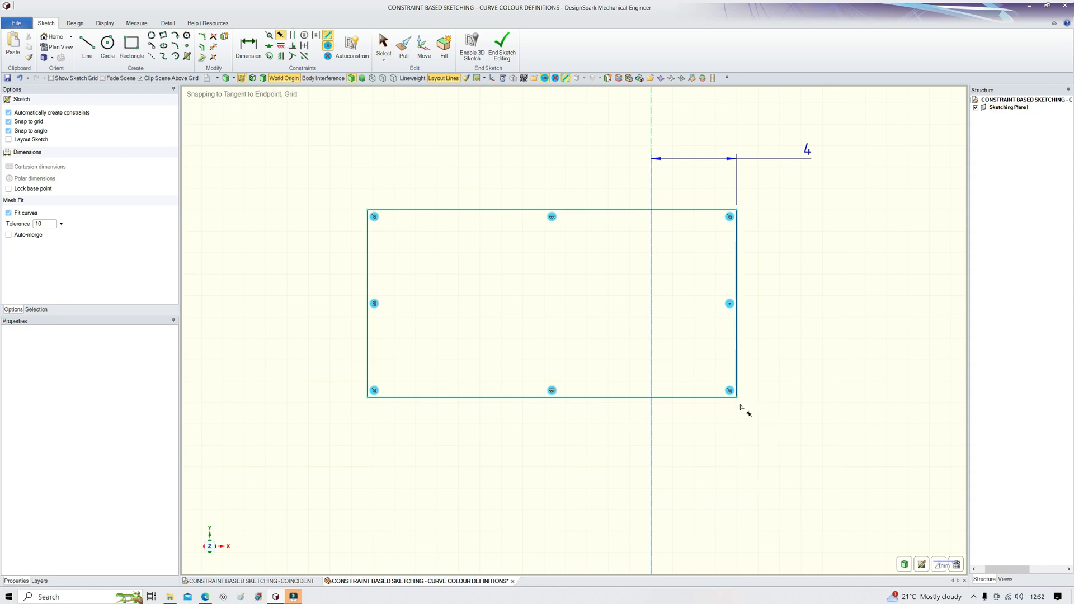
pyautogui.click(677, 397)
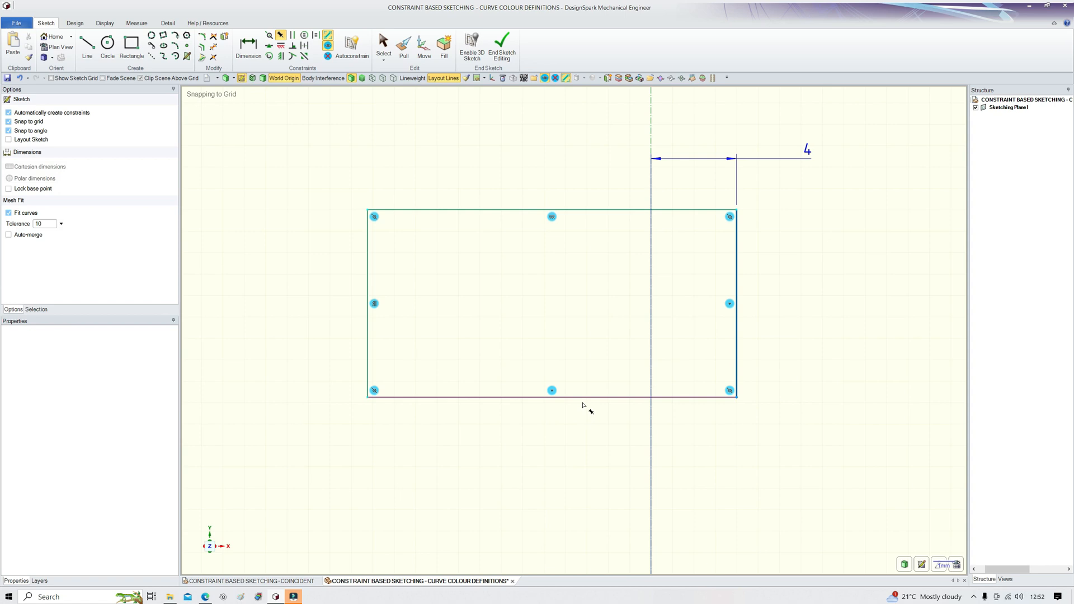
pyautogui.press('s')
pyautogui.moveTo(602, 210); pyautogui.dragTo(632, 210)
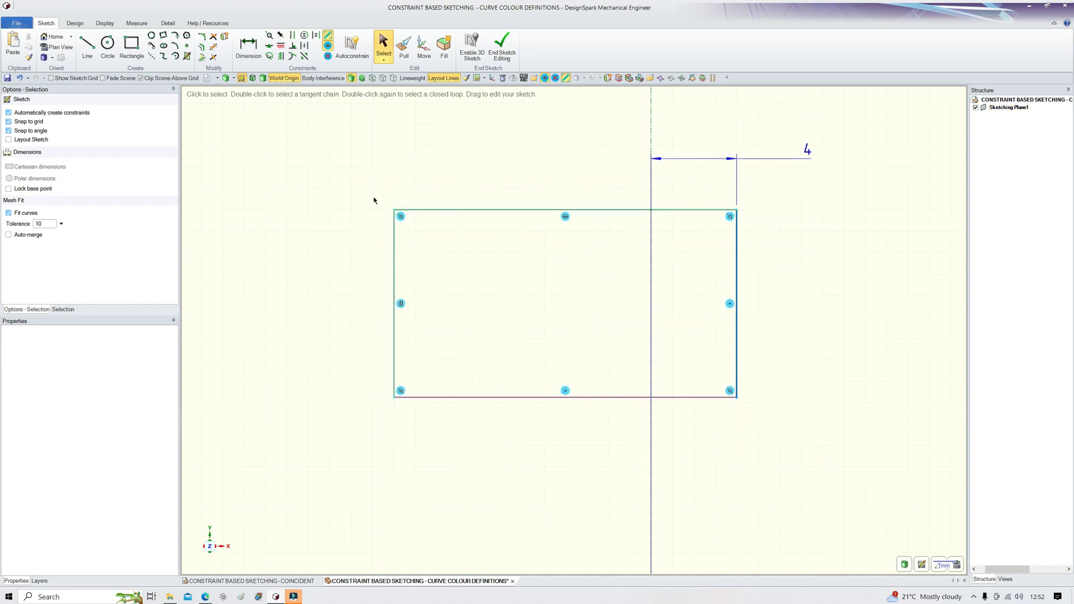
# Step: Dimension the vertical distance from the rectangle's top edge to the horizontal axis, placing the value right of the rectangle
pyautogui.click(248, 44)
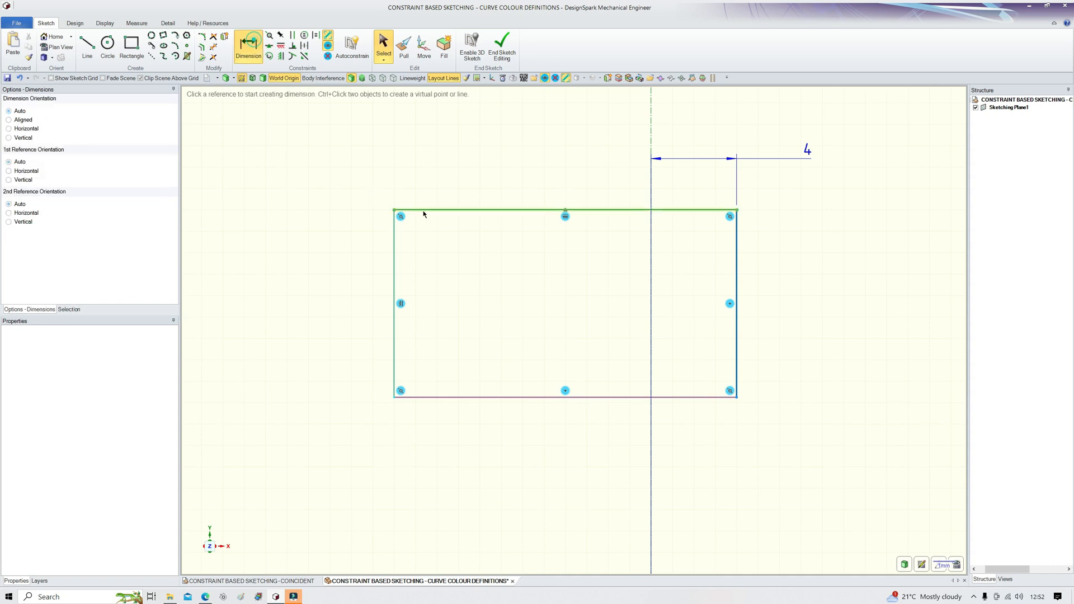
pyautogui.scroll(-2, 424, 211)
pyautogui.click(555, 209)
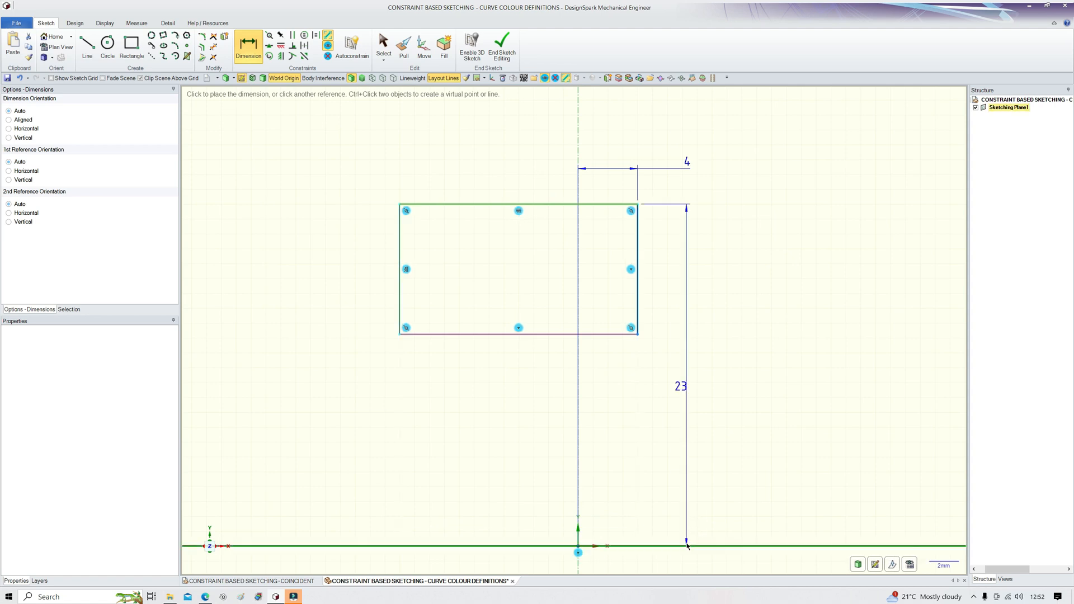
pyautogui.click(688, 545)
pyautogui.click(696, 335)
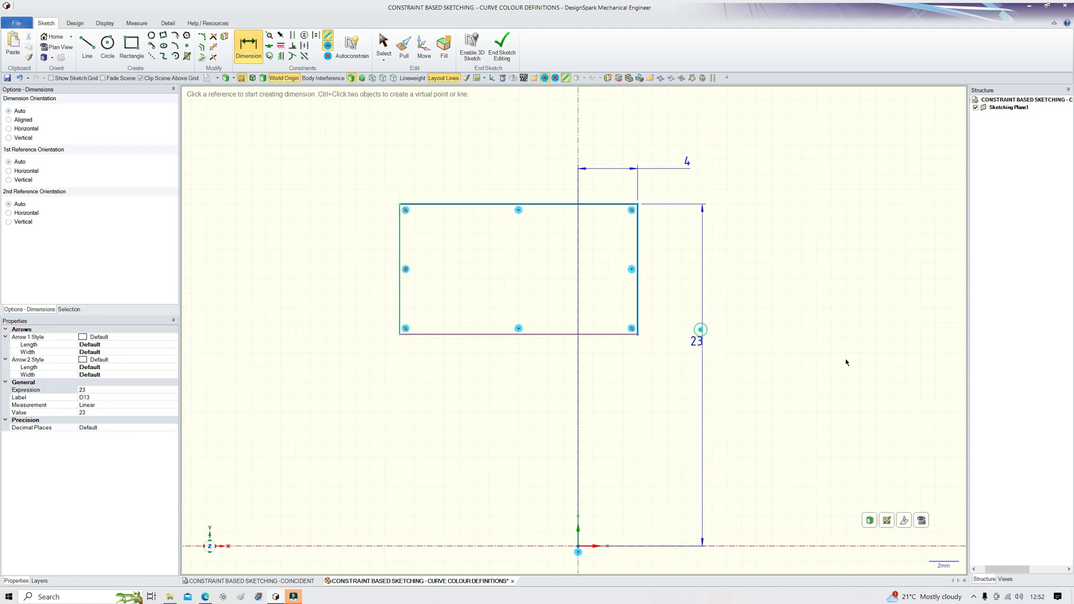
# Step: Delete the coincident constraint at the rectangle's lower-right corner and remove the Fixed constraint from the bottom edge
pyautogui.scroll(3, 679, 224)
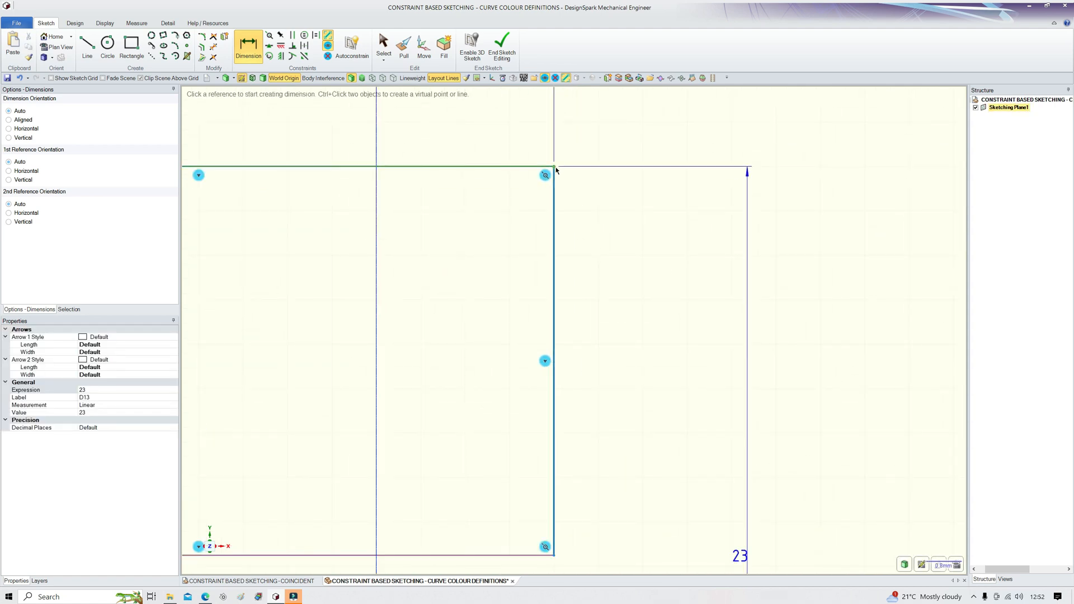
pyautogui.scroll(-3, 735, 294)
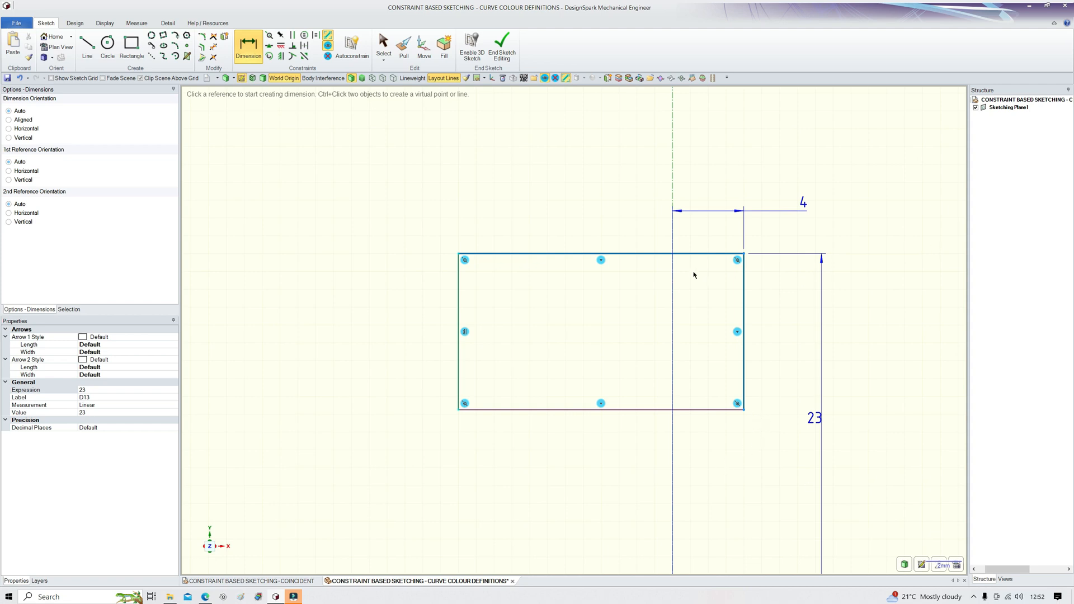
pyautogui.scroll(-2, 554, 187)
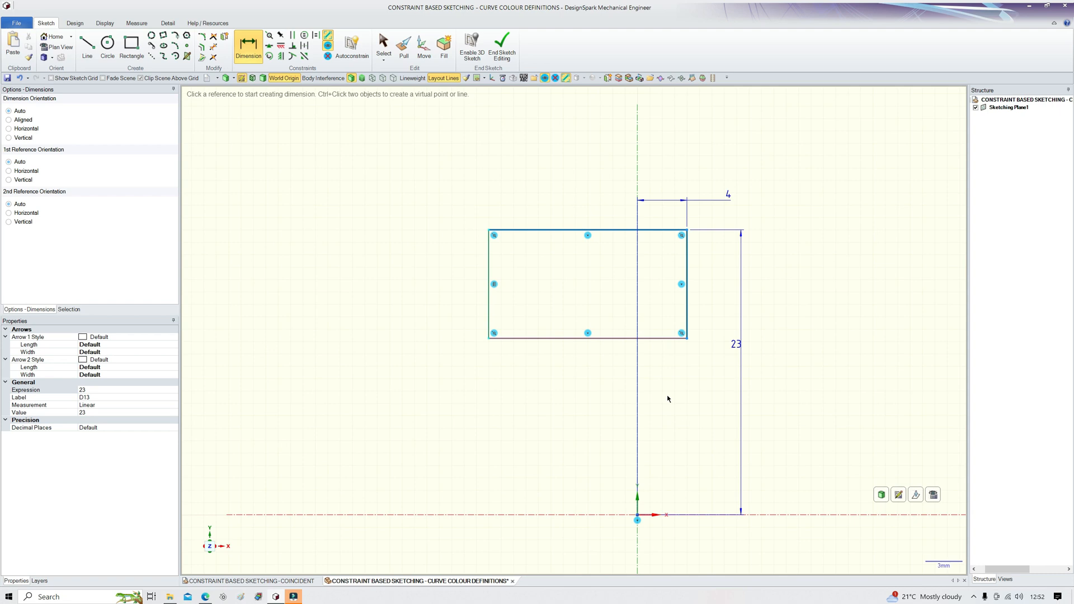
pyautogui.scroll(1, 667, 399)
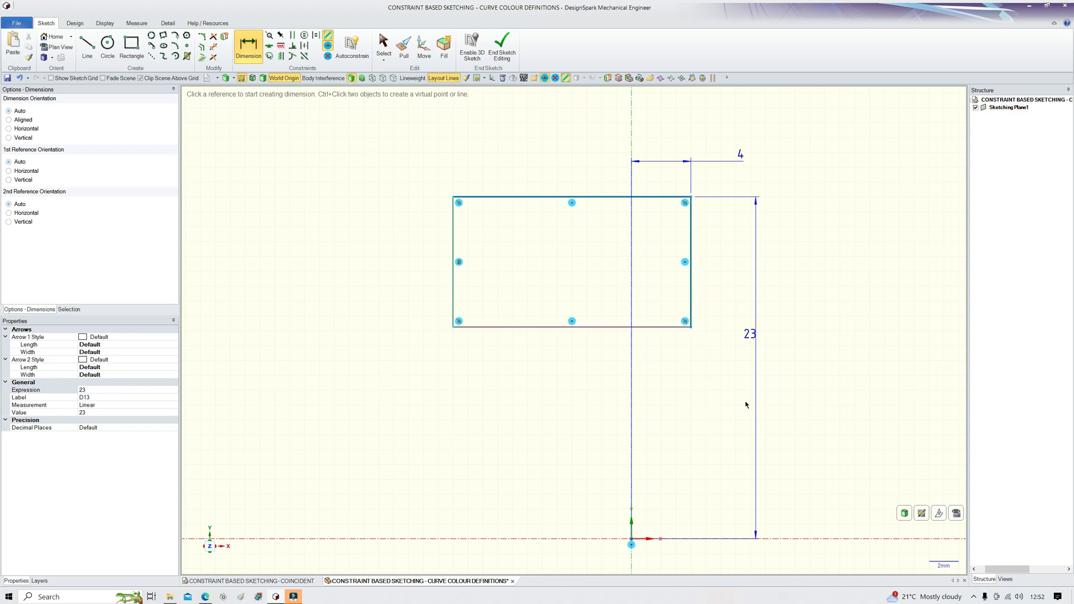
pyautogui.scroll(3, 705, 346)
pyautogui.moveTo(672, 308)
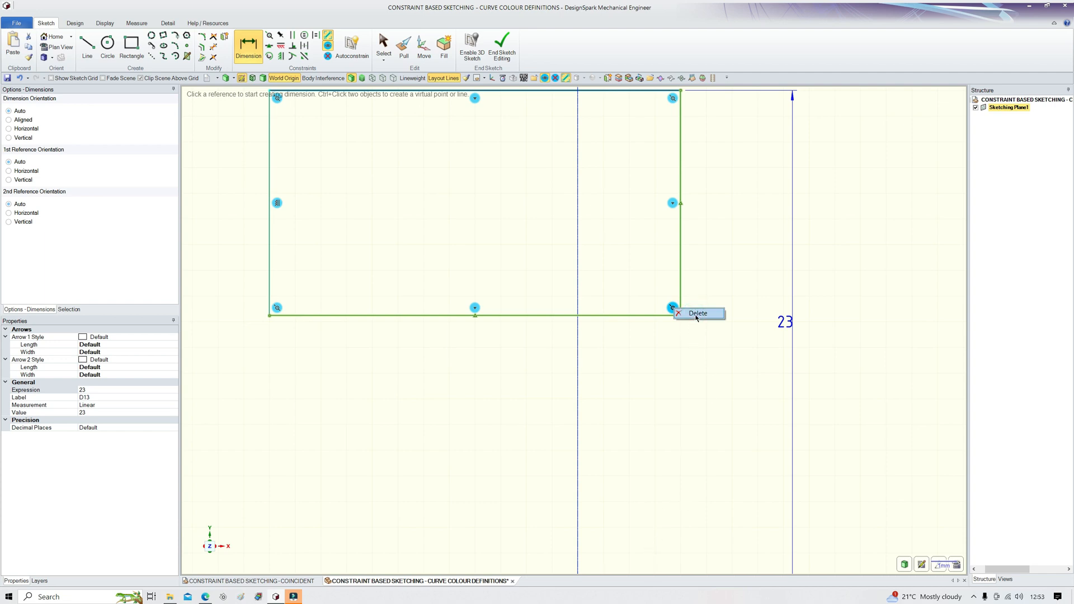
pyautogui.click(697, 315)
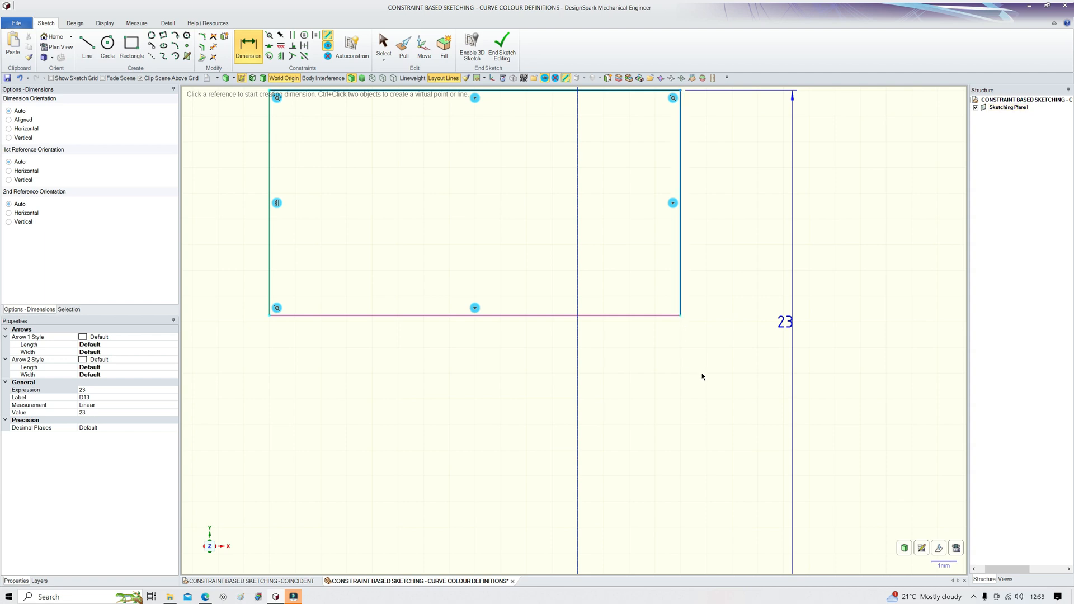
pyautogui.scroll(-2, 702, 377)
pyautogui.press('Escape')
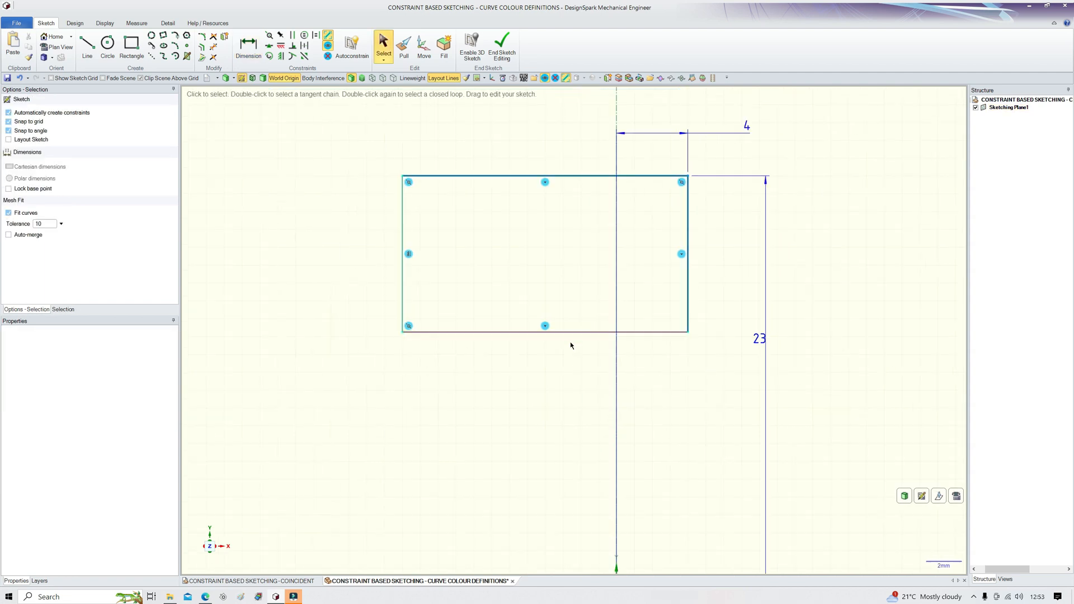
pyautogui.click(280, 34)
pyautogui.click(487, 337)
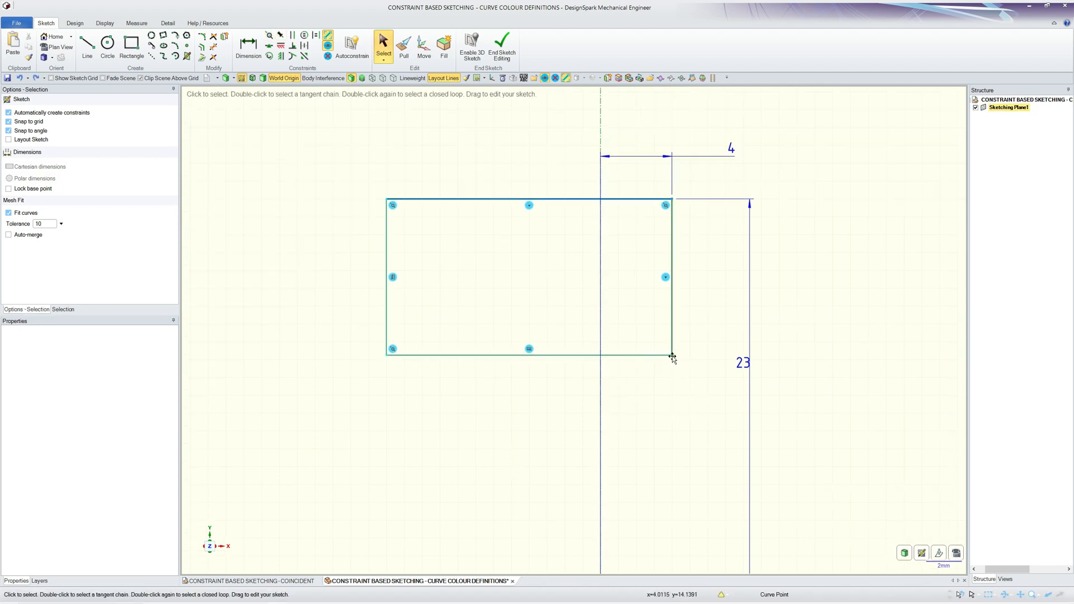
# Step: Extend the right edge's free end downward and the bottom edge's free end well past it, with the sketch grid shown
pyautogui.moveTo(672, 380); pyautogui.dragTo(672, 423)
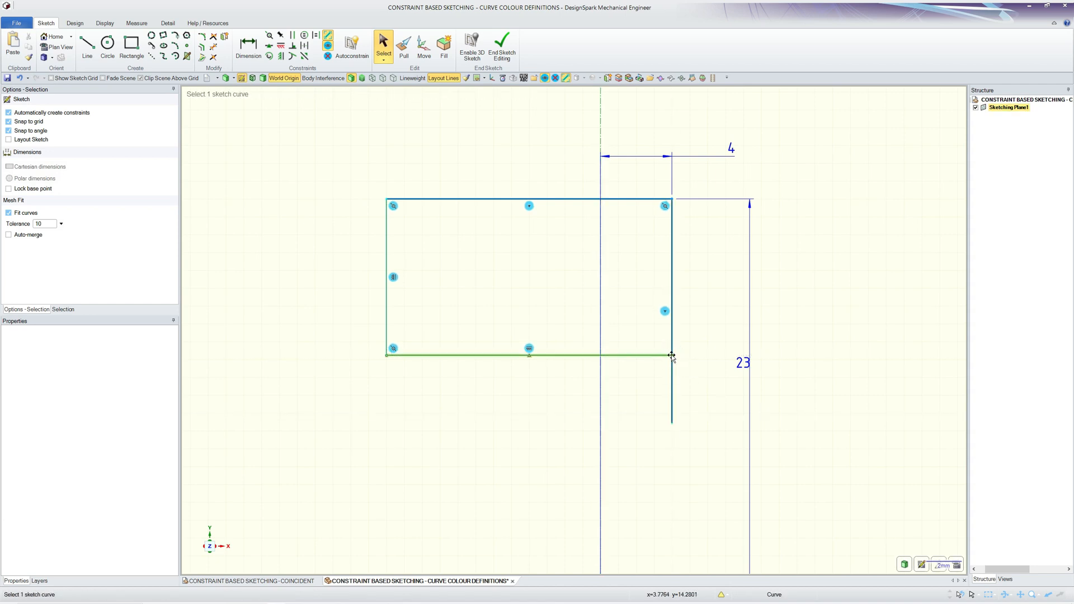
pyautogui.moveTo(673, 357)
pyautogui.mouseDown()
pyautogui.moveTo(710, 354)
pyautogui.moveTo(716, 365)
pyautogui.moveTo(714, 354)
pyautogui.mouseUp()
pyautogui.scroll(3, 749, 369)
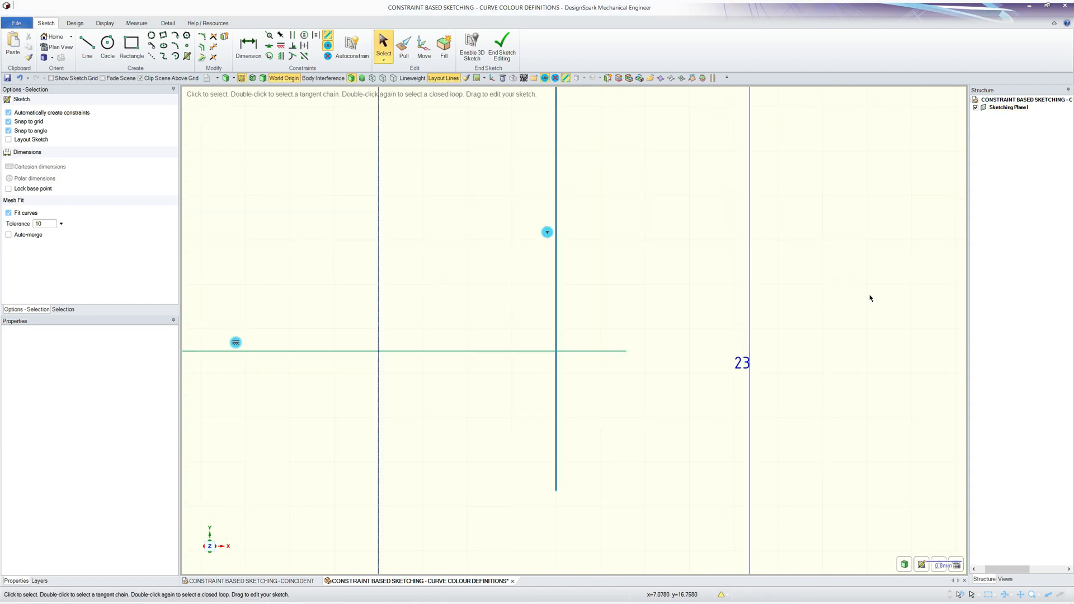
pyautogui.click(68, 79)
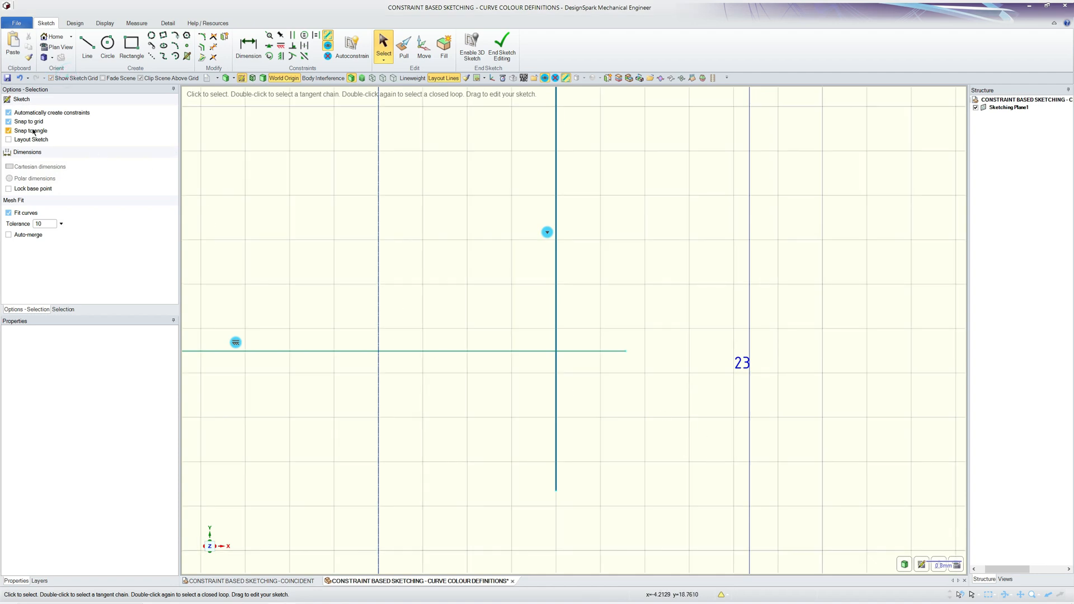
pyautogui.moveTo(627, 350); pyautogui.dragTo(842, 351)
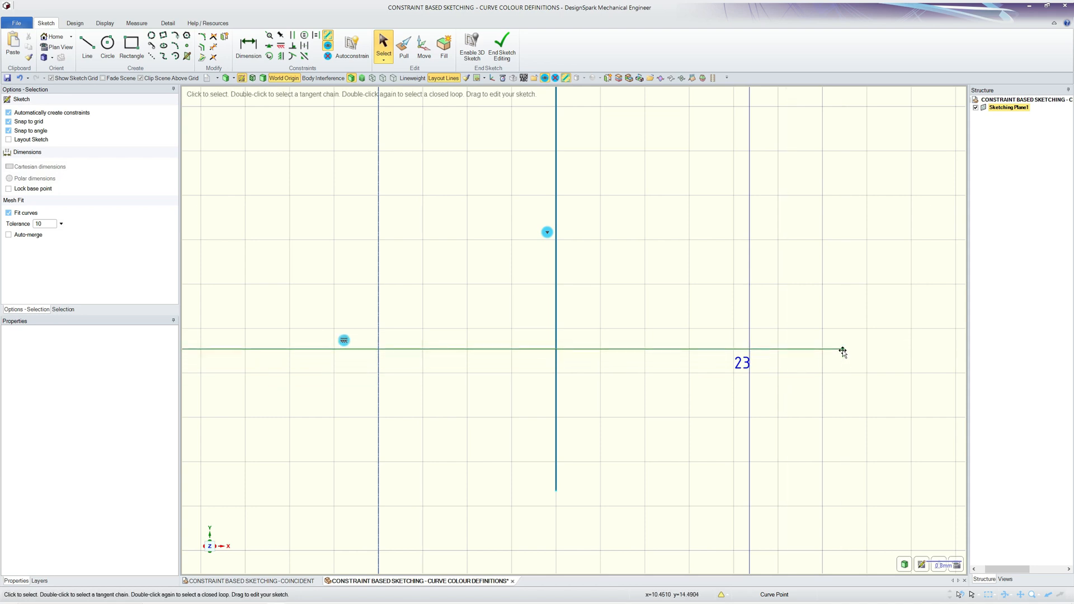
pyautogui.click(856, 506)
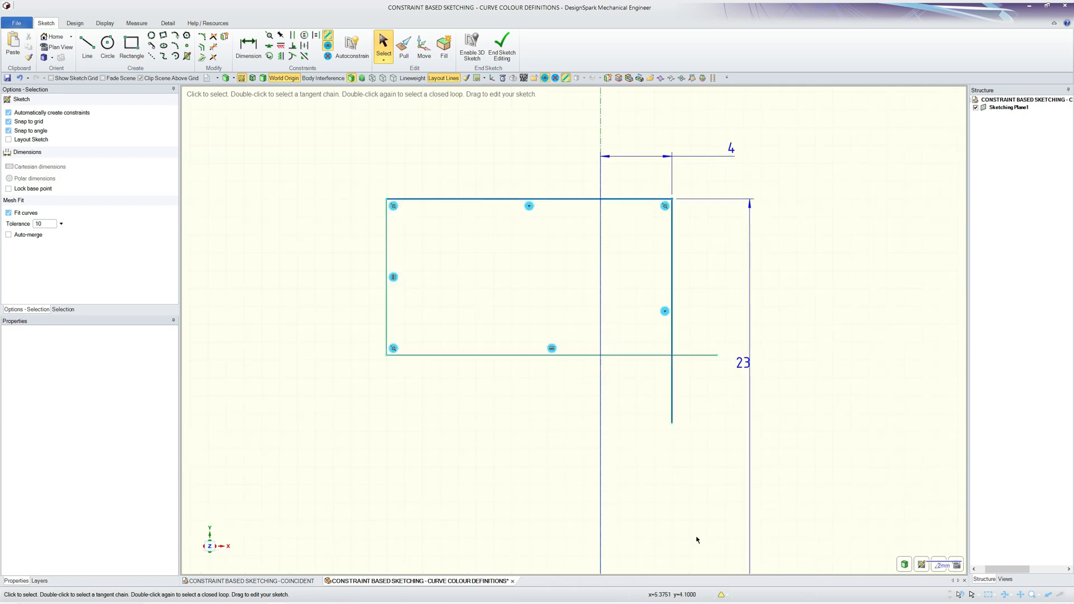
# Step: Undo the extensions of the right and bottom edges and leave the Fixed constraint command
pyautogui.hotkey('ctrl', 'z')
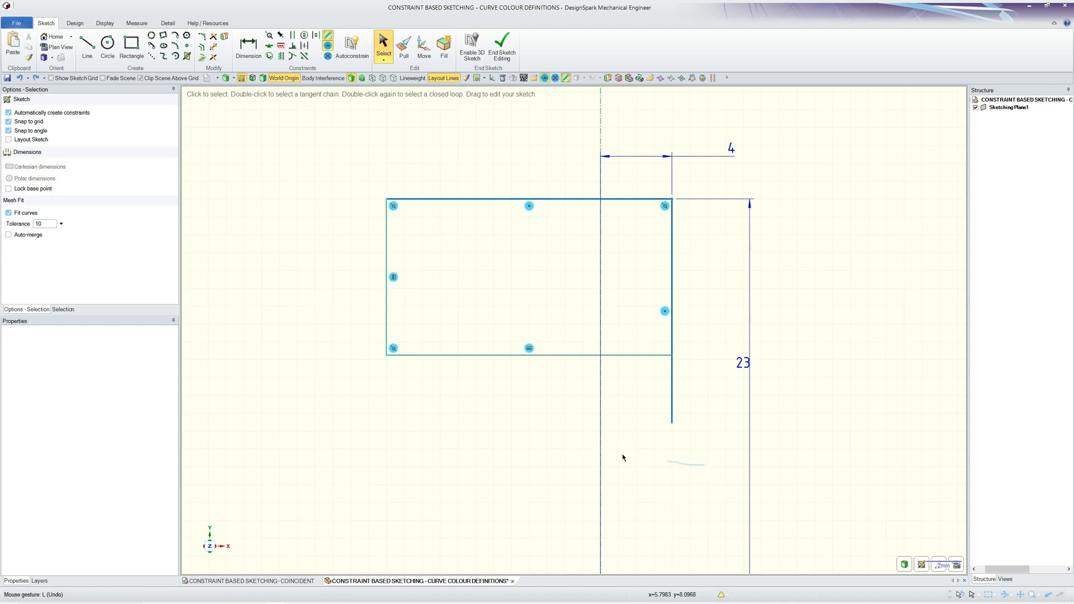
pyautogui.hotkey('ctrl', 'z')
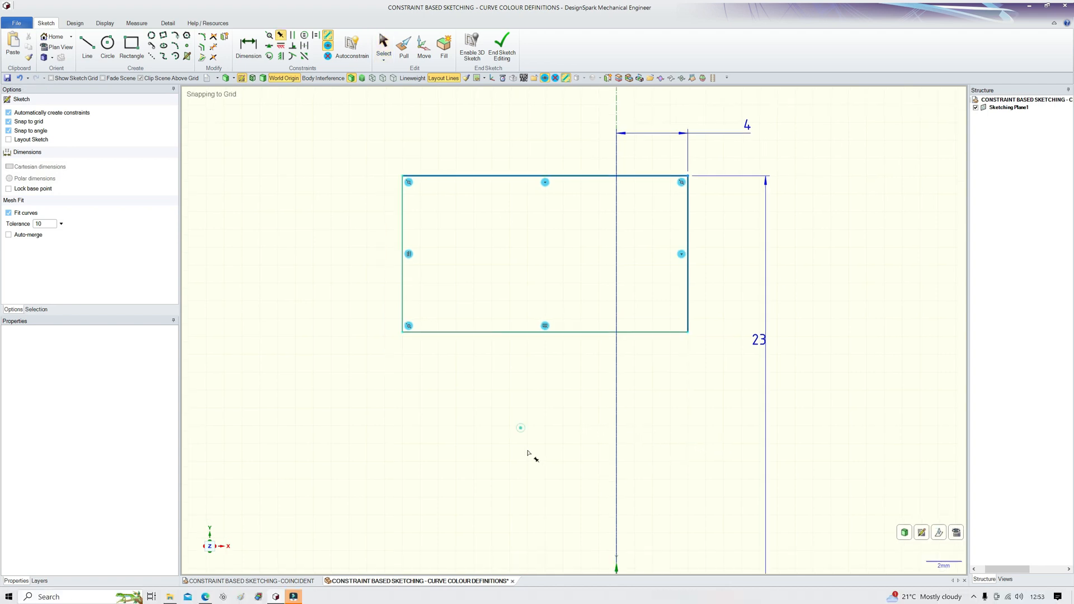
pyautogui.click(517, 427)
pyautogui.press('Escape')
# Step: Pull the bottom edge down and left, away from the right edge, and rejoin their open ends with a coincident constraint
pyautogui.moveTo(521, 332)
pyautogui.mouseDown()
pyautogui.moveTo(512, 374)
pyautogui.moveTo(458, 331)
pyautogui.moveTo(497, 411)
pyautogui.moveTo(480, 383)
pyautogui.mouseUp()
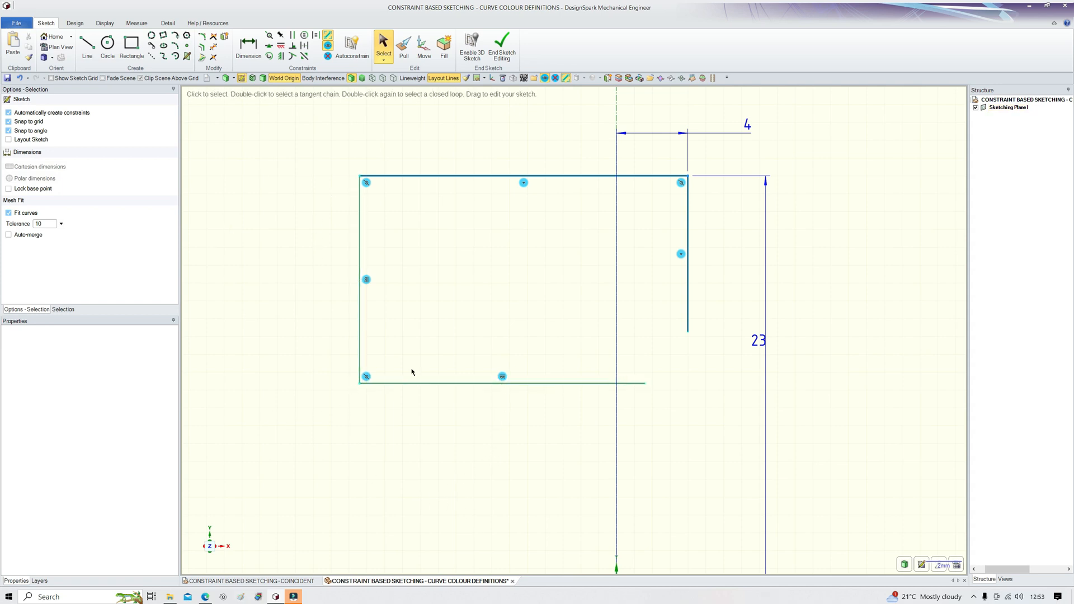
pyautogui.click(271, 36)
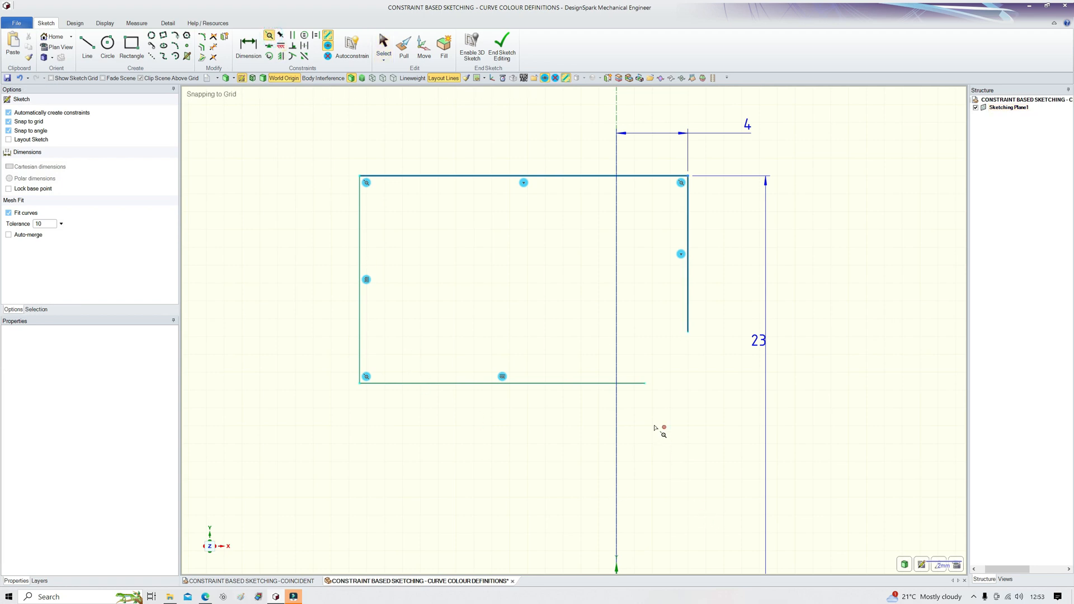
pyautogui.moveTo(646, 384); pyautogui.dragTo(688, 333)
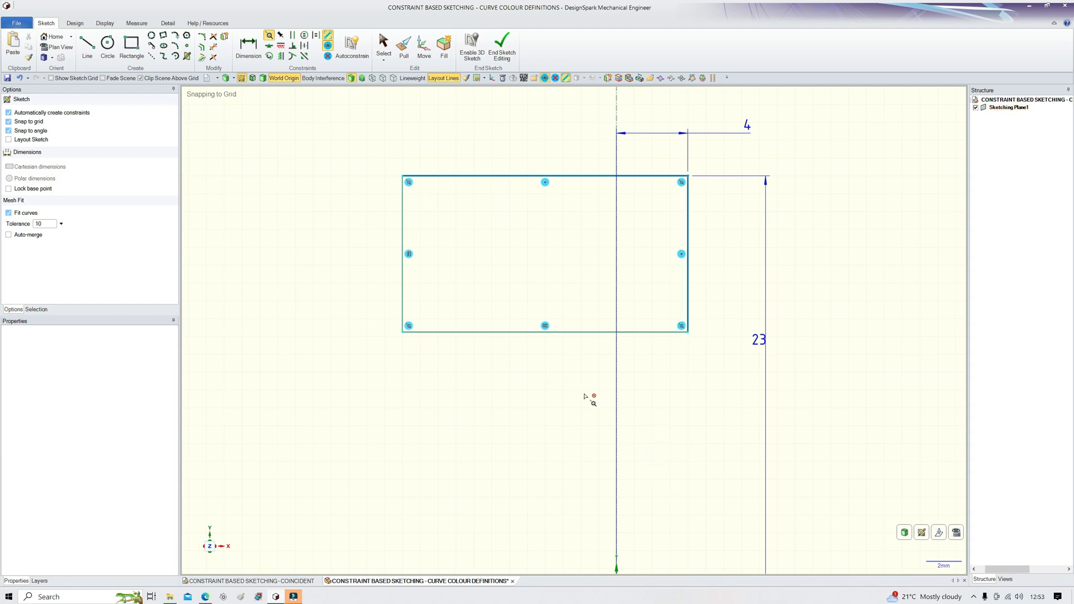
# Step: Move the bottom edge down to make the rectangle about 12.5 mm tall and dimension the length of its right edge
pyautogui.scroll(1, 587, 392)
pyautogui.moveTo(559, 321); pyautogui.dragTo(565, 401)
pyautogui.scroll(-1, 468, 447)
pyautogui.press('d')
pyautogui.click(669, 332)
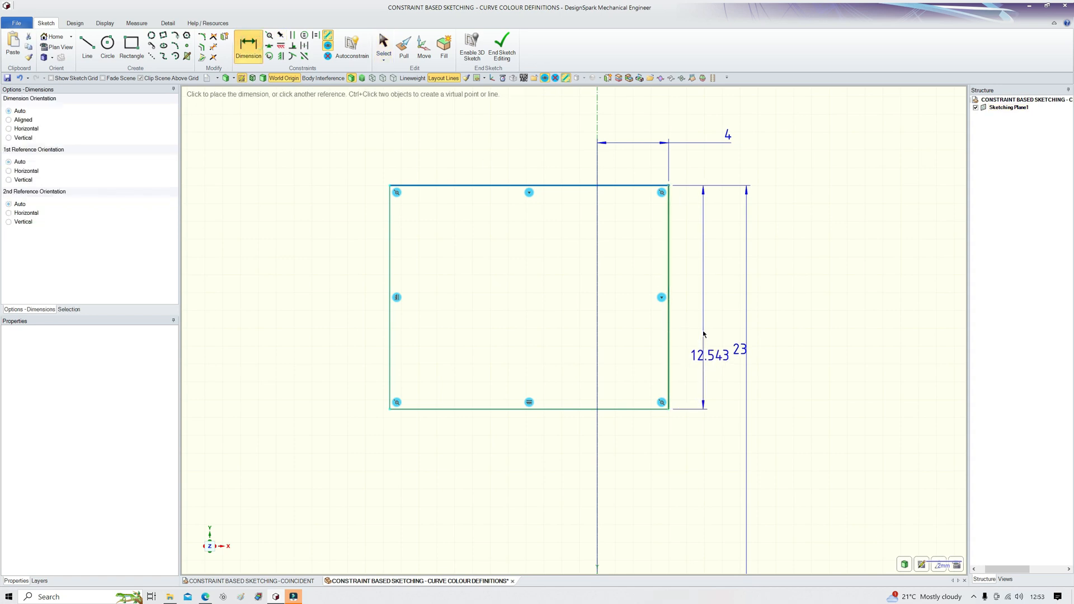
pyautogui.click(703, 358)
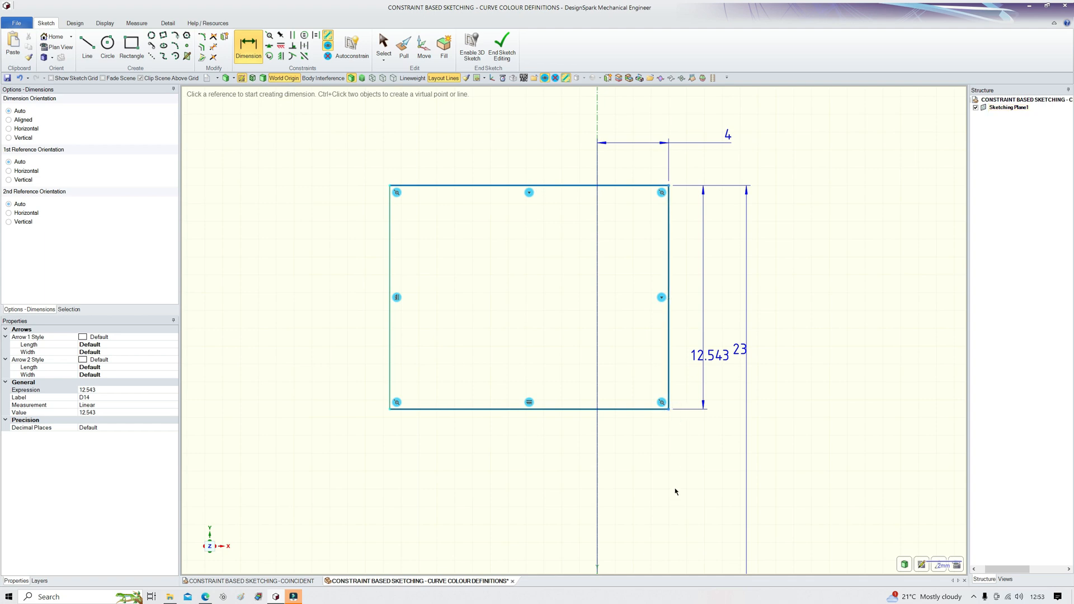
pyautogui.scroll(-2, 444, 438)
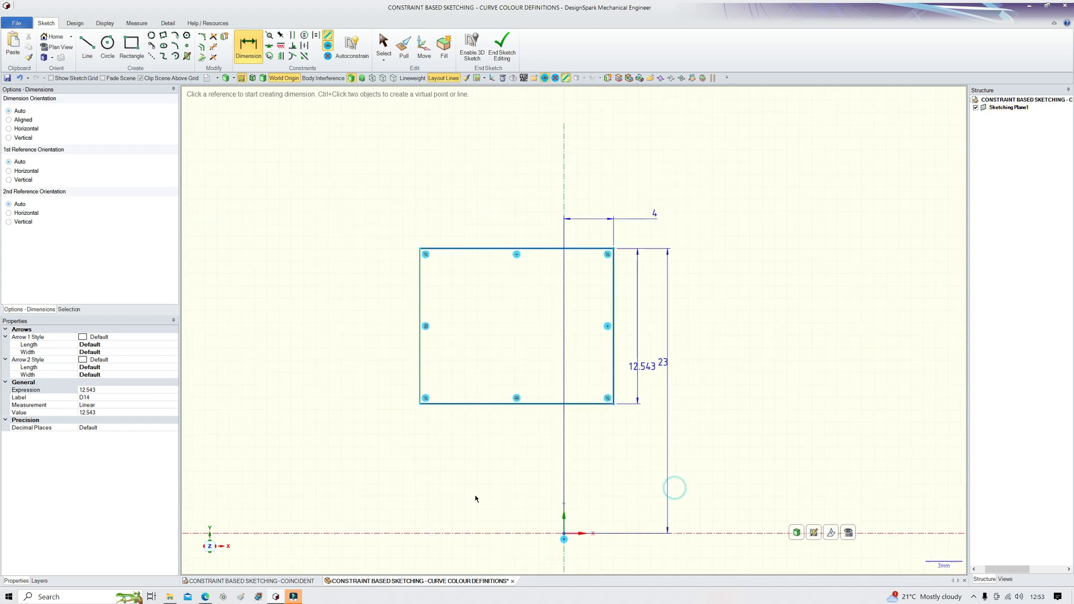
# Step: Leave the Dimension command and move the rectangle's left edge inward until the rectangle is about 9.3 mm wide
pyautogui.click(402, 350)
pyautogui.moveTo(418, 365)
pyautogui.mouseDown()
pyautogui.moveTo(487, 364)
pyautogui.moveTo(472, 352)
pyautogui.moveTo(490, 364)
pyautogui.mouseUp()
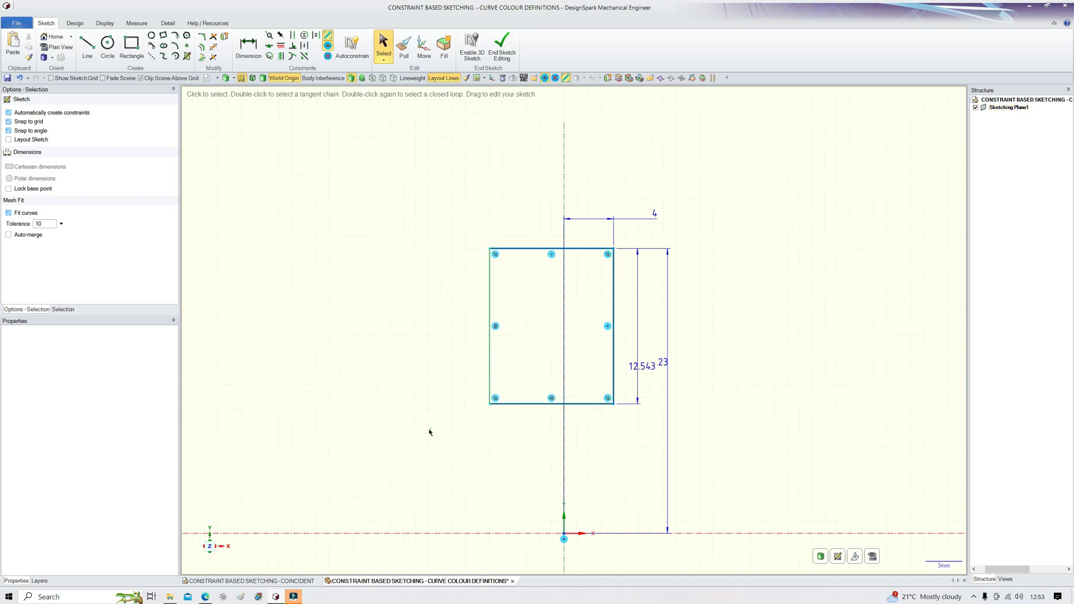
pyautogui.scroll(2, 434, 429)
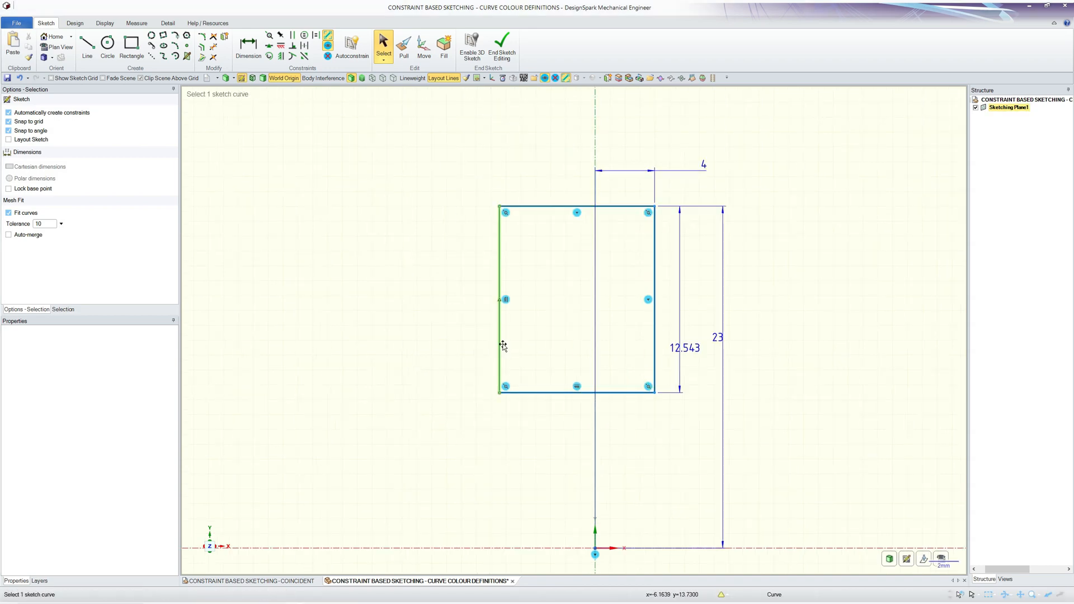
pyautogui.moveTo(501, 346)
pyautogui.mouseDown()
pyautogui.moveTo(417, 350)
pyautogui.moveTo(517, 351)
pyautogui.mouseUp()
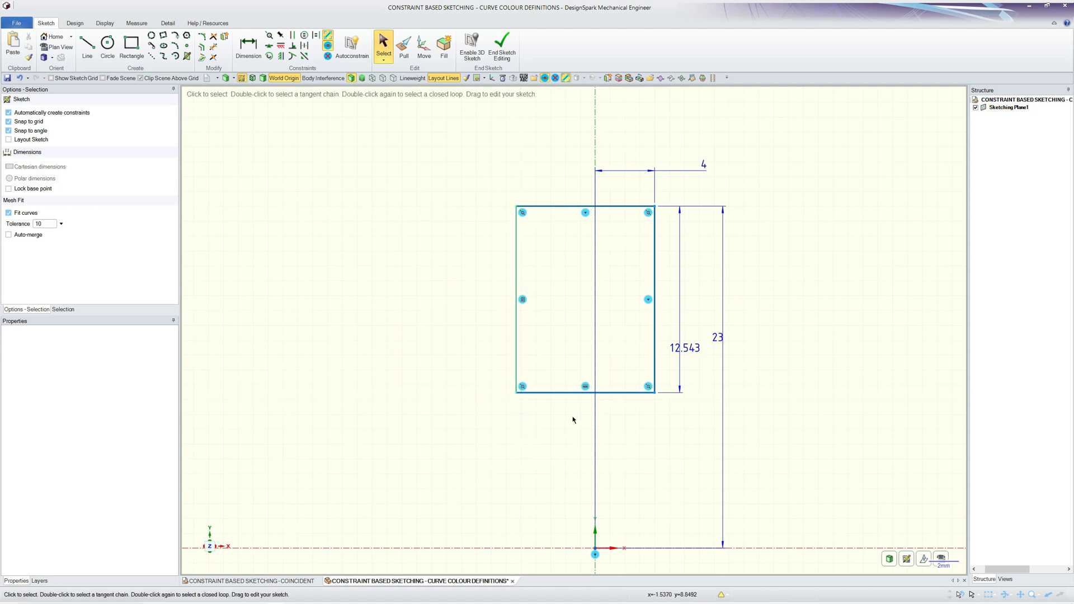
# Step: Delete the rectangle's left edge and examine the open end of the bottom edge up close
pyautogui.click(518, 359)
pyautogui.press('Delete')
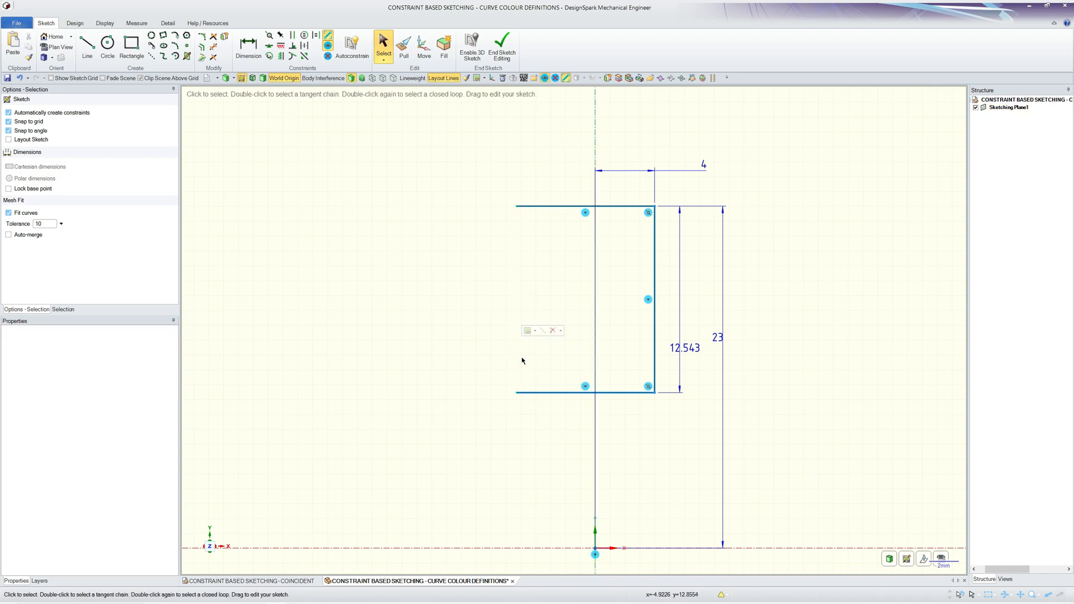
pyautogui.scroll(5, 512, 400)
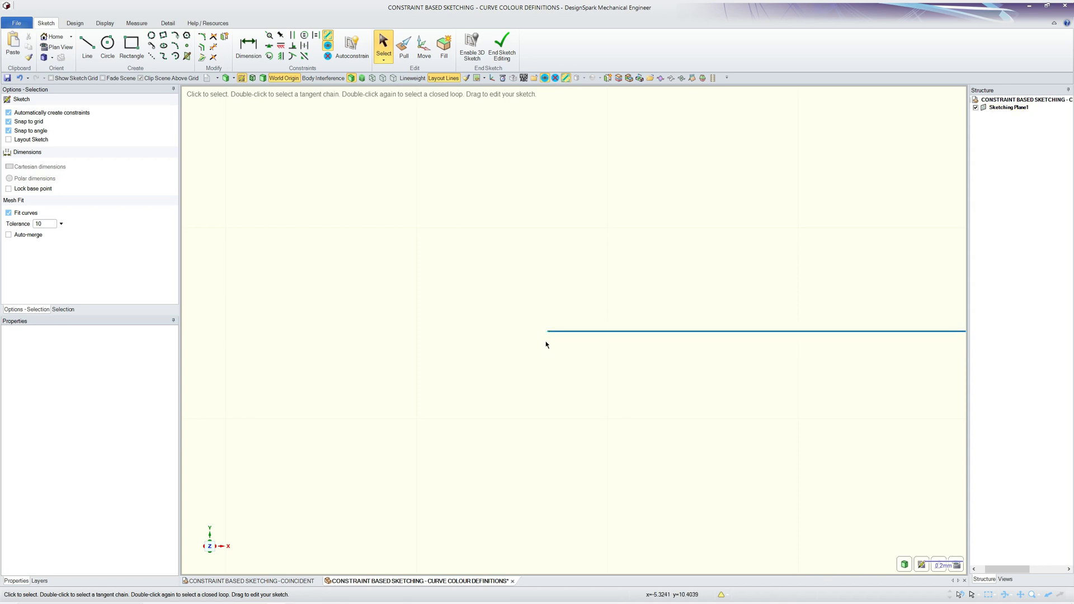
pyautogui.scroll(-5, 512, 446)
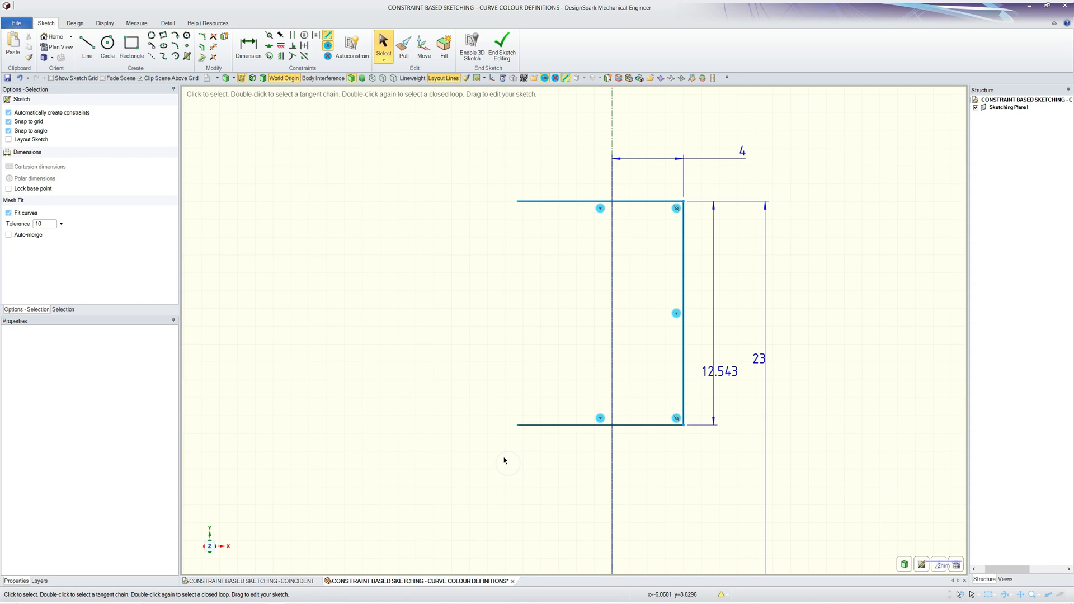
# Step: Undo the deletion of the rectangle's left edge
pyautogui.rightClick(509, 303)
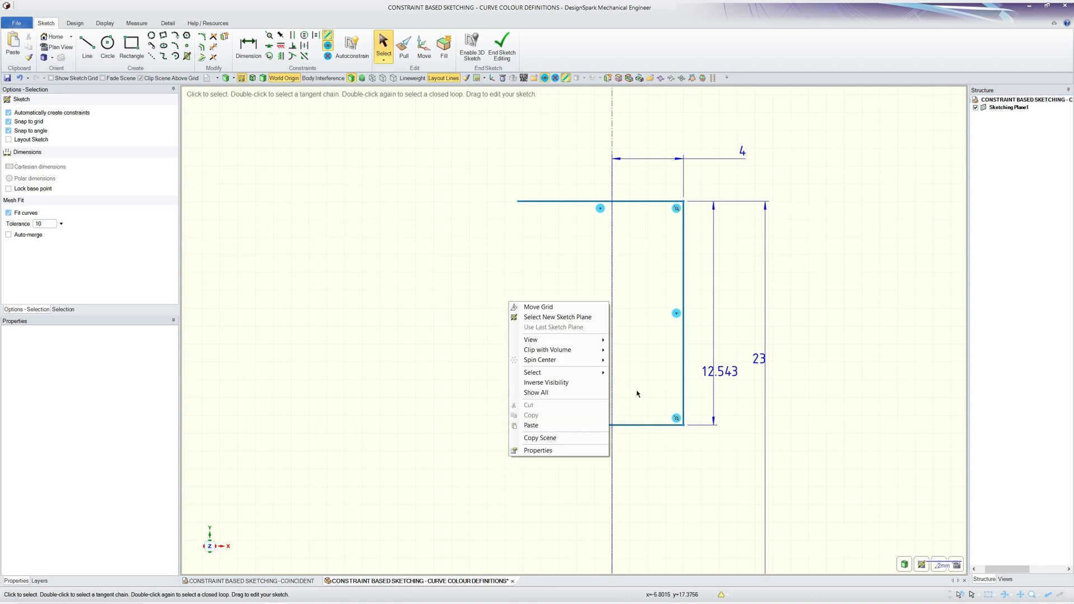
pyautogui.click(560, 393)
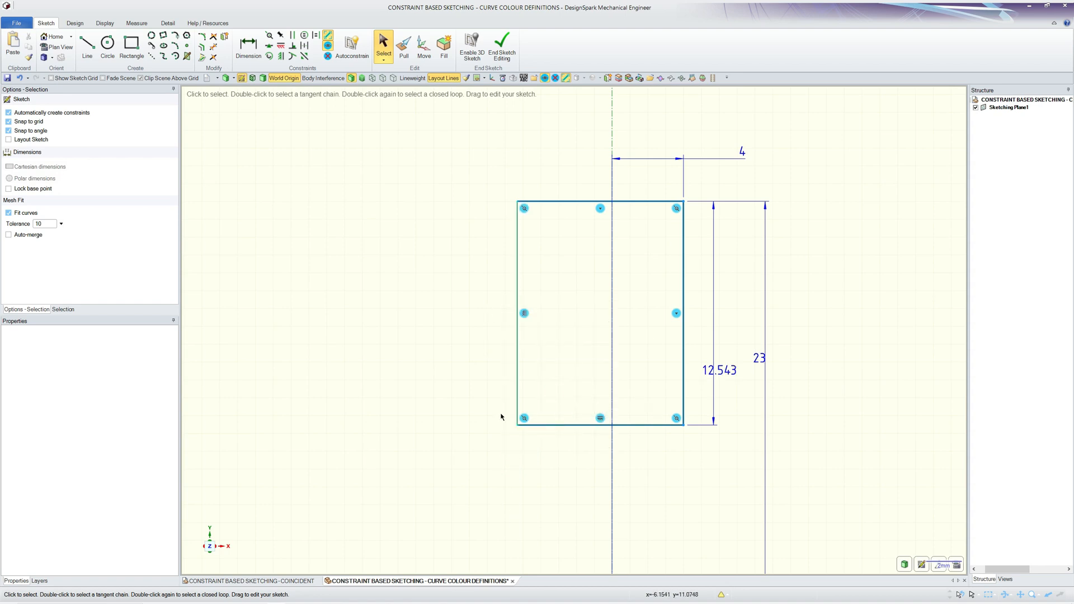
pyautogui.scroll(2, 503, 417)
pyautogui.scroll(-1, 453, 452)
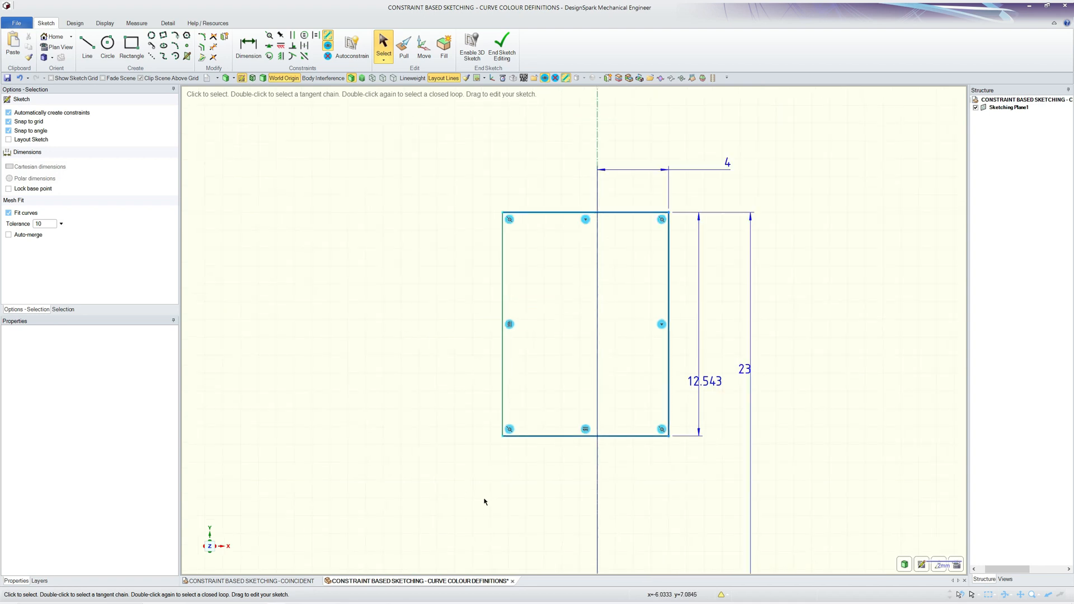
# Step: Dimension the length of the rectangle's bottom edge, place the dimension below it and leave the Dimension command
pyautogui.click(506, 344)
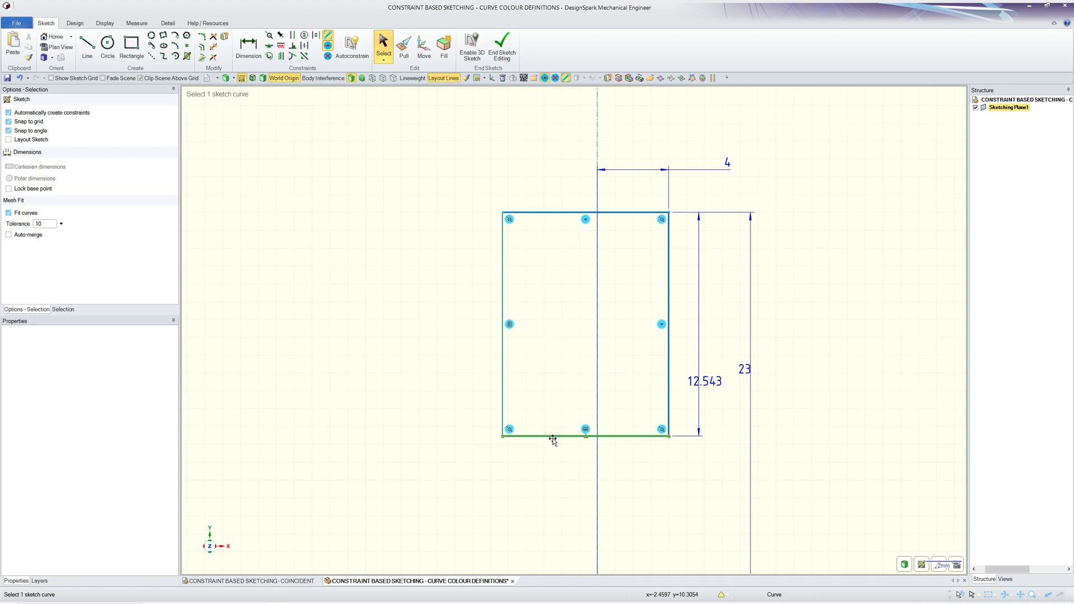
pyautogui.click(242, 46)
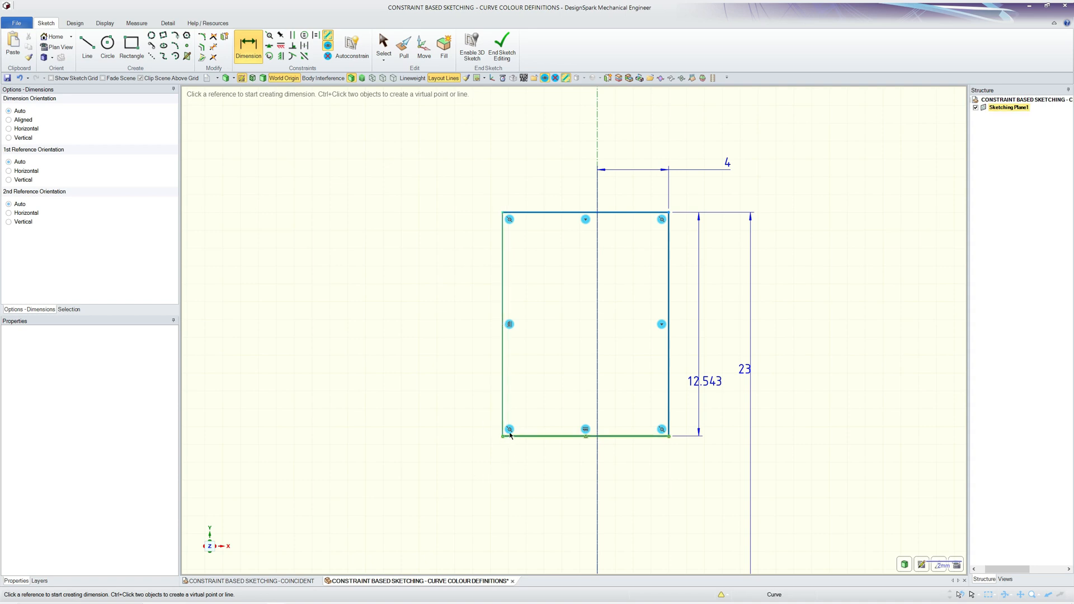
pyautogui.click(558, 437)
pyautogui.click(569, 492)
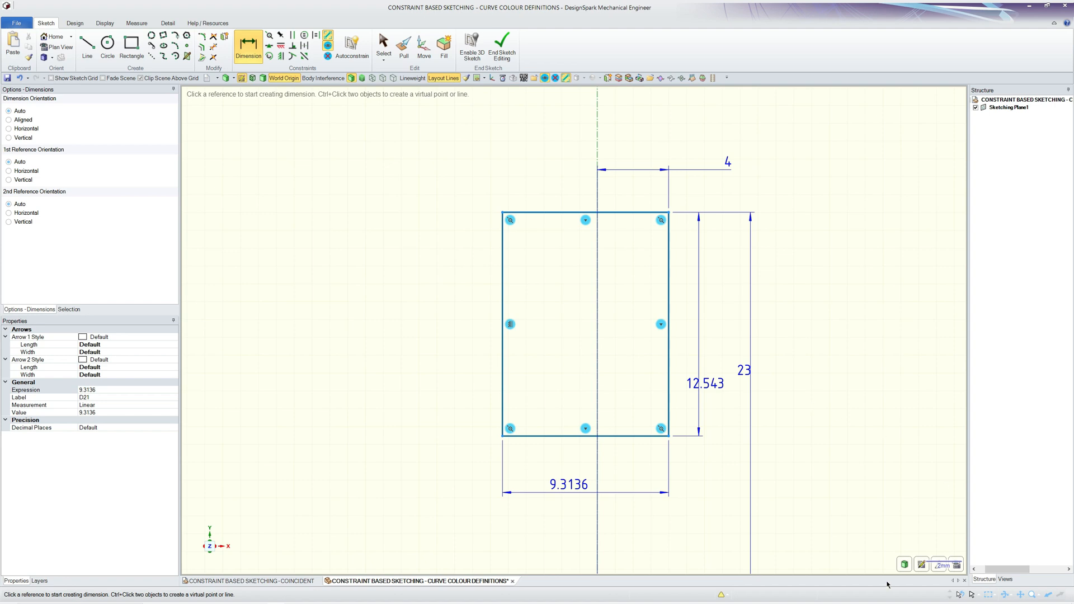
pyautogui.press('Escape')
# Step: Set the rectangle's height dimension to 12.5 mm and its width dimension to 9 mm
pyautogui.doubleClick(706, 384)
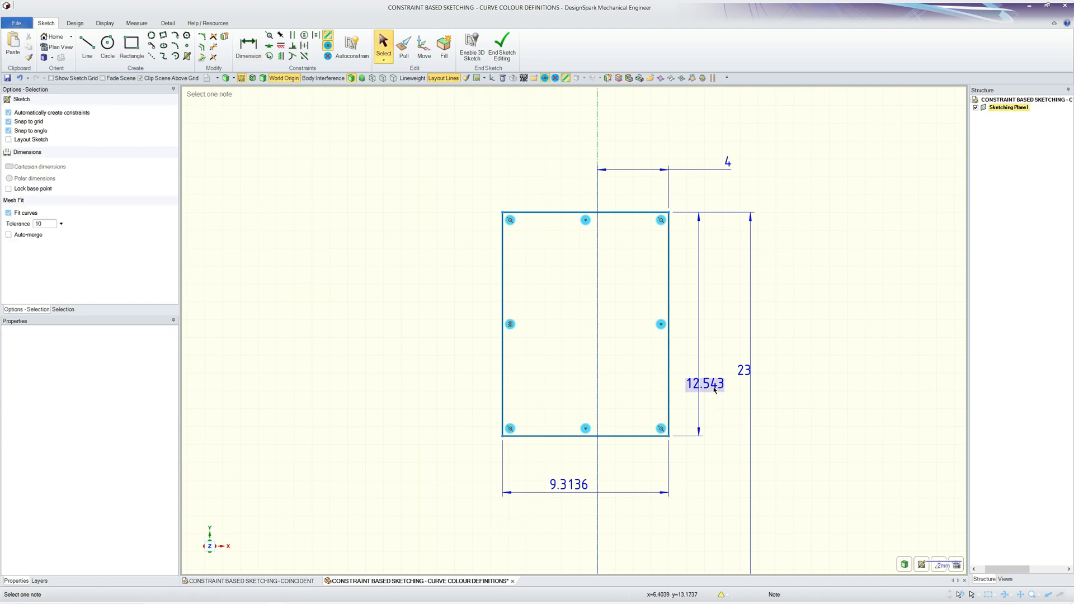
pyautogui.write('12.5')
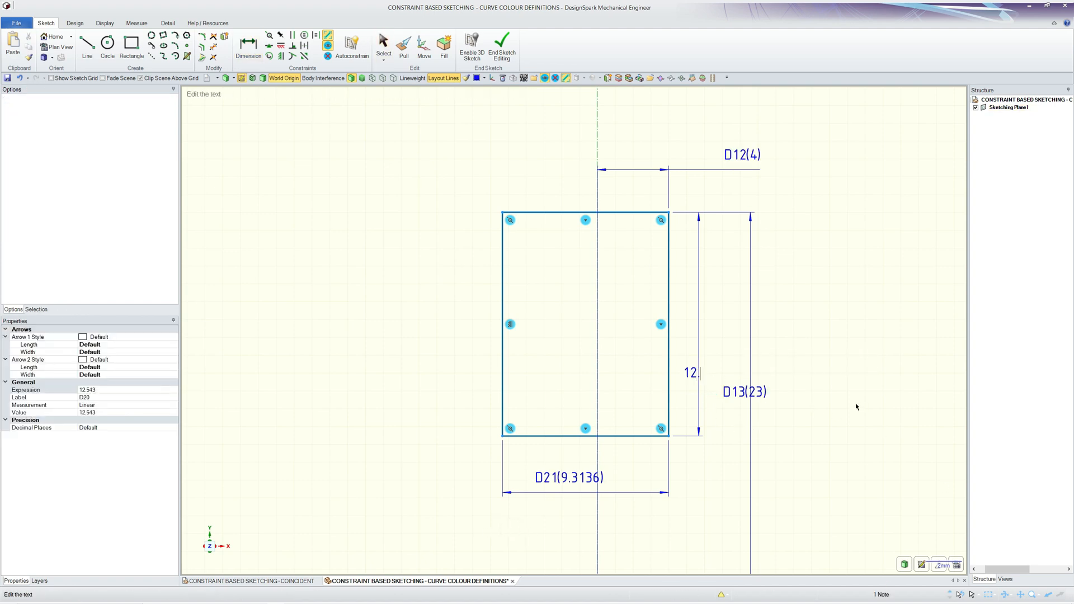
pyautogui.click(695, 516)
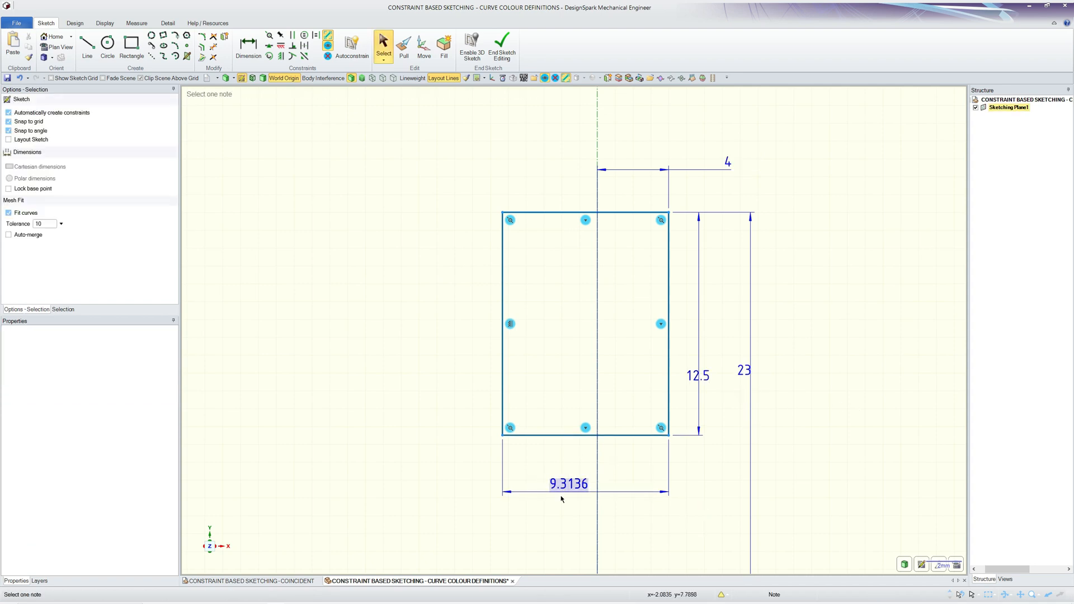
pyautogui.doubleClick(560, 483)
pyautogui.write('9')
pyautogui.click(543, 570)
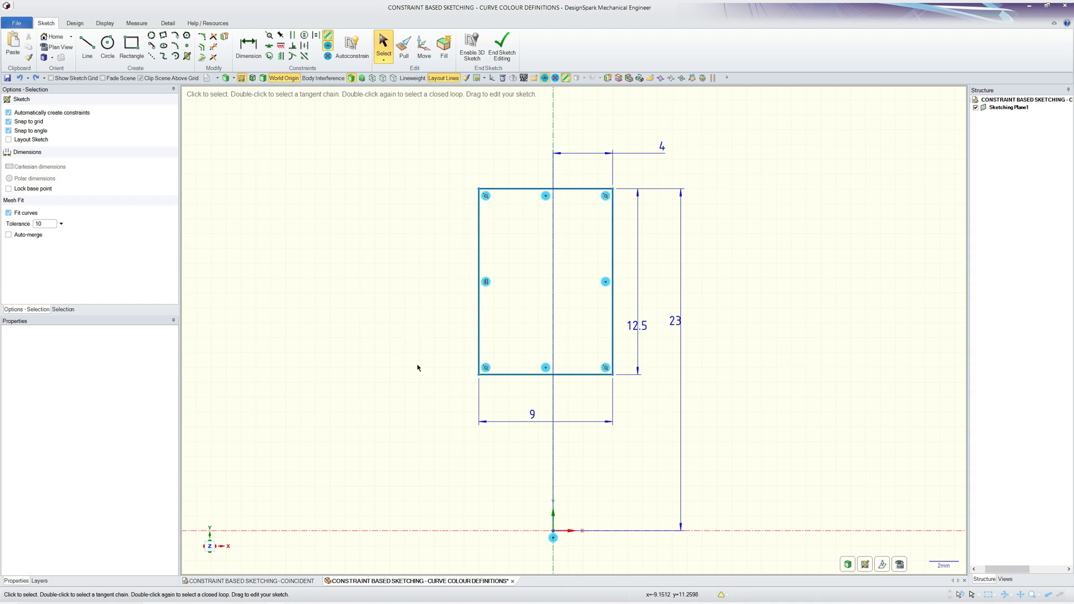
# Step: Delete the 23 mm and 4 mm dimensions that locate the rectangle from the axes
pyautogui.click(288, 232)
pyautogui.click(661, 189)
pyautogui.press('Delete')
pyautogui.click(613, 171)
pyautogui.press('Delete')
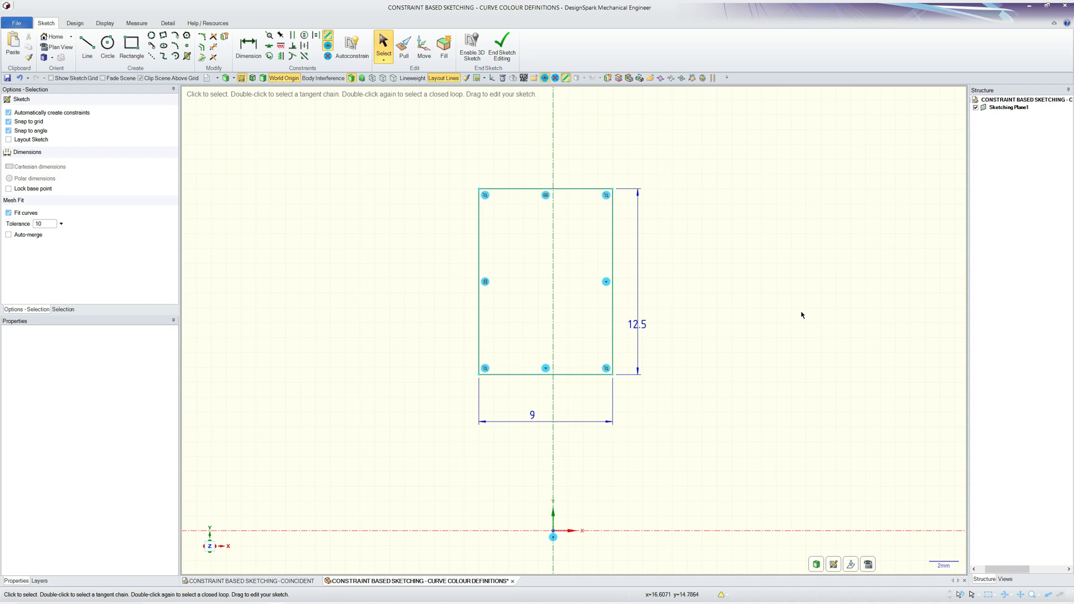
# Step: Move the rectangle around, leaving its right edge about 5 mm from the vertical axis and its top edge about 23 mm above the horizontal axis
pyautogui.moveTo(615, 243)
pyautogui.mouseDown()
pyautogui.moveTo(645, 281)
pyautogui.moveTo(649, 262)
pyautogui.moveTo(624, 272)
pyautogui.moveTo(587, 227)
pyautogui.moveTo(630, 237)
pyautogui.moveTo(588, 252)
pyautogui.moveTo(599, 246)
pyautogui.mouseUp()
pyautogui.scroll(2, 594, 232)
pyautogui.moveTo(613, 202); pyautogui.dragTo(645, 172)
pyautogui.scroll(-2, 619, 304)
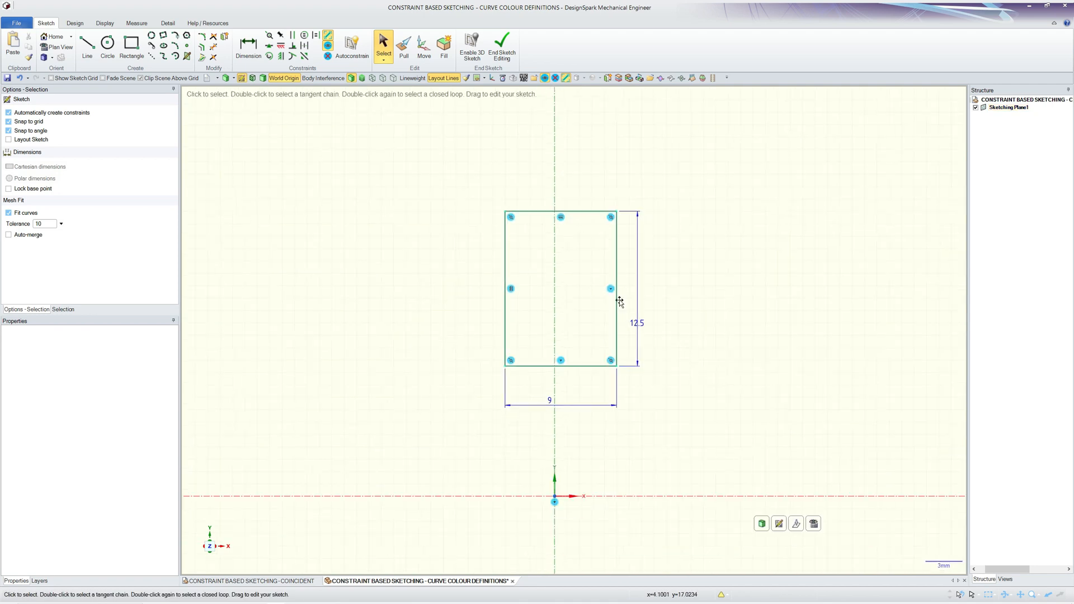
pyautogui.scroll(-1, 396, 301)
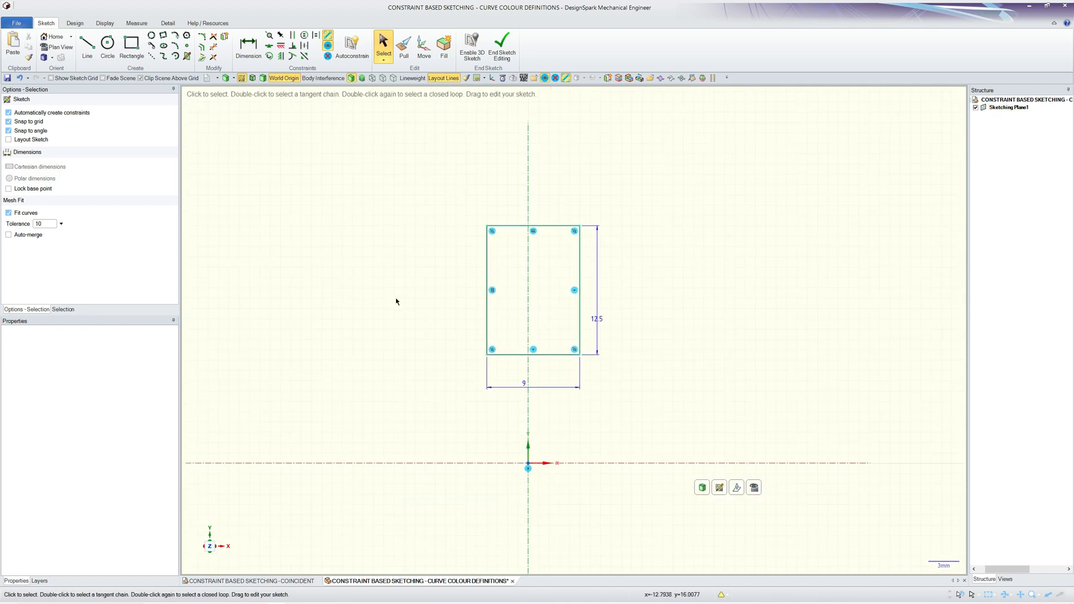
# Step: Dimension the rectangle's top edge from the horizontal axis and set the distance to 20.001 mm
pyautogui.click(248, 46)
pyautogui.click(567, 224)
pyautogui.click(543, 463)
pyautogui.click(657, 327)
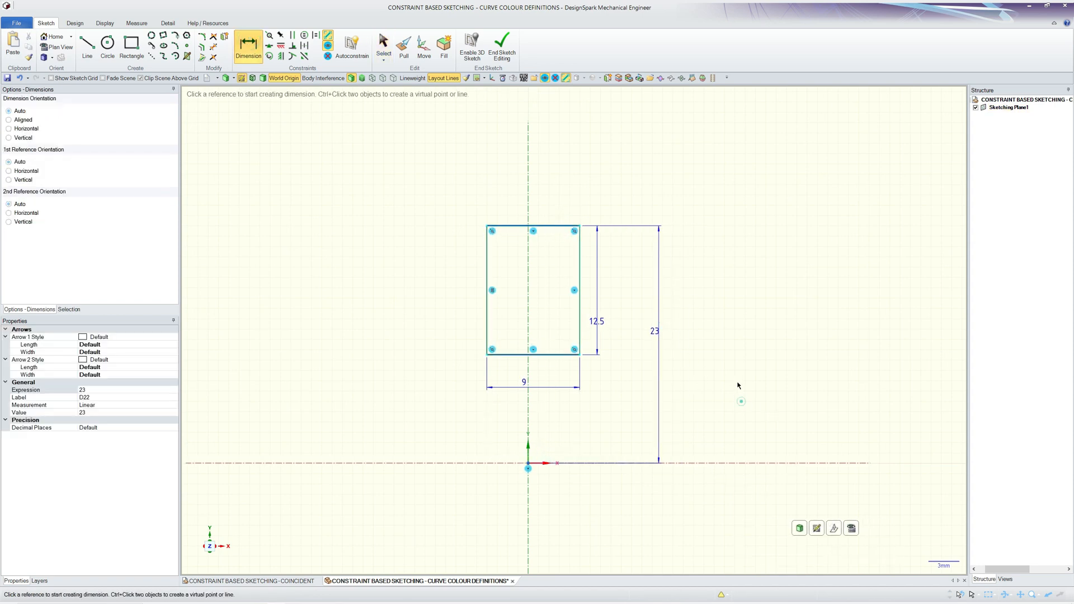
pyautogui.doubleClick(653, 331)
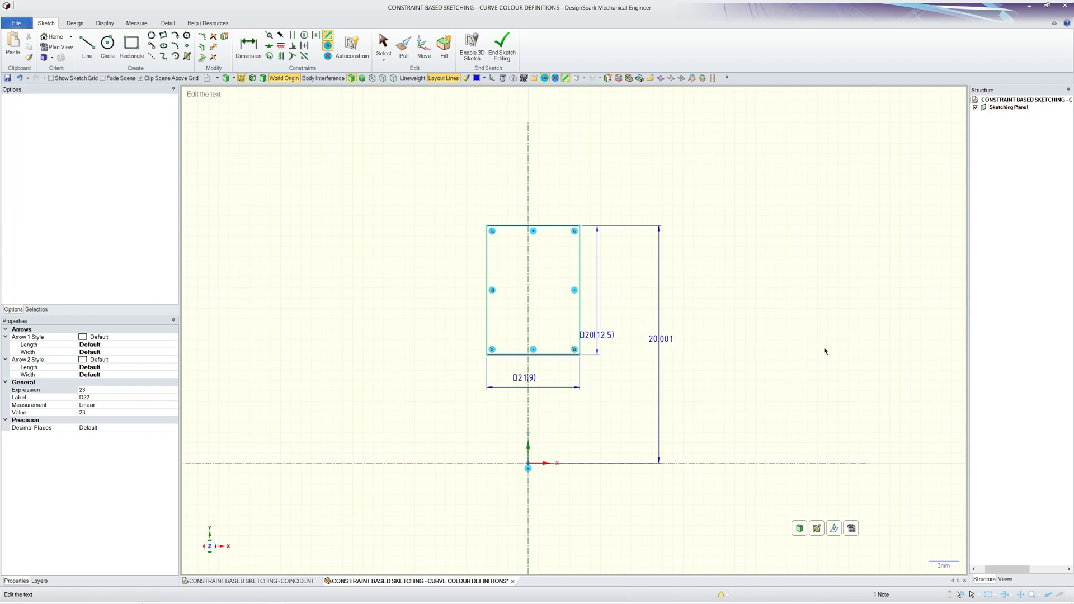
pyautogui.press('Return')
# Step: Dimension the rectangle's right edge from the vertical axis and set the distance to 5.001 mm
pyautogui.scroll(3, 730, 444)
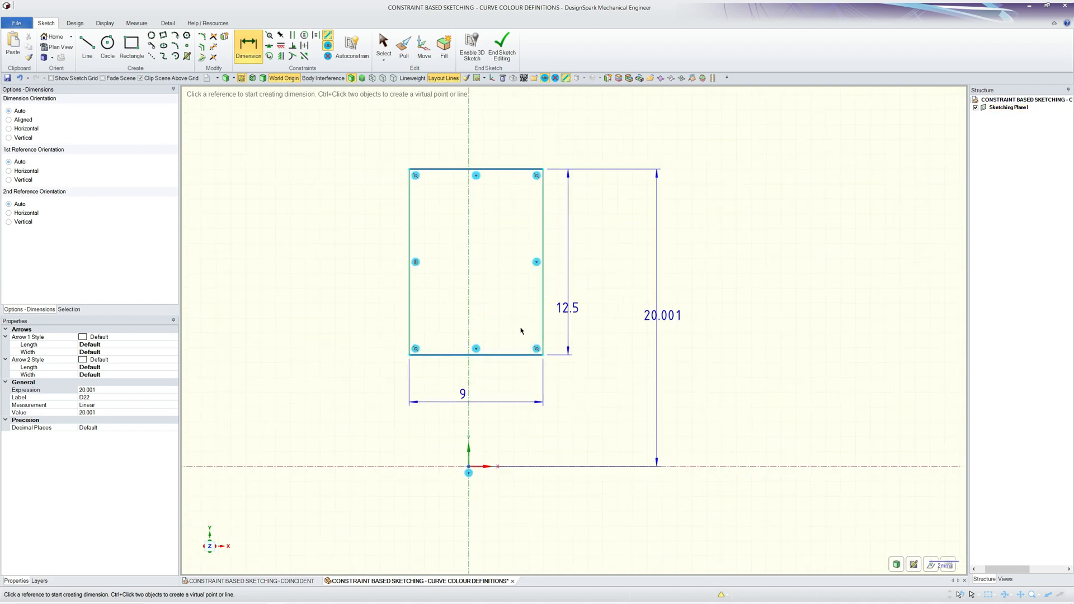
pyautogui.click(540, 319)
pyautogui.click(469, 434)
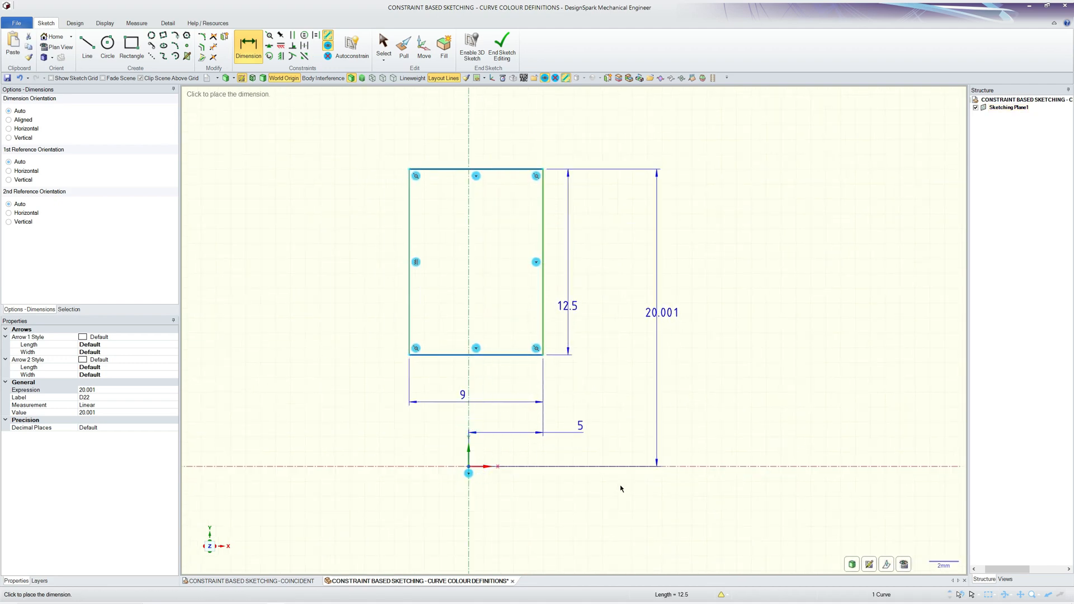
pyautogui.click(675, 518)
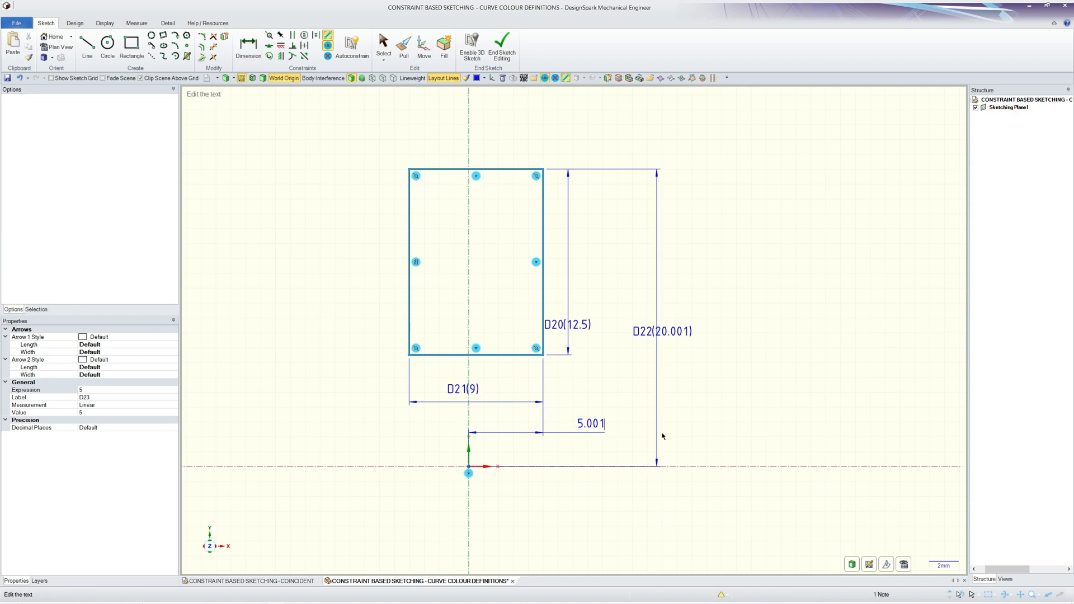
pyautogui.press('Return')
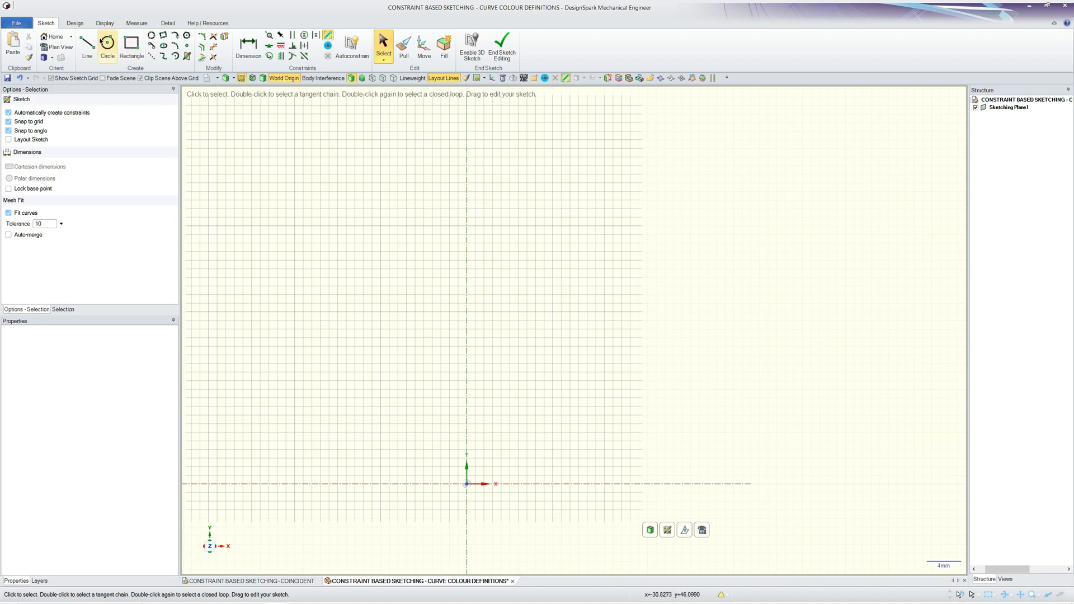
# Step: Draw a single line in the empty sketch from about x 7, y 22 mm, sloping up to the right
pyautogui.click(87, 47)
pyautogui.click(527, 294)
pyautogui.click(746, 195)
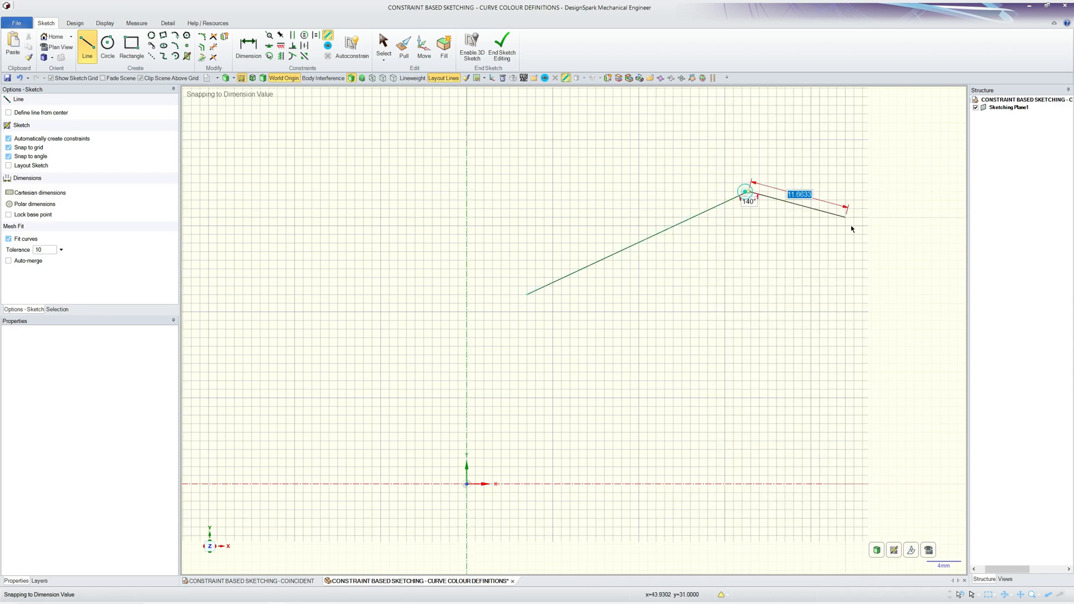
pyautogui.press('Escape')
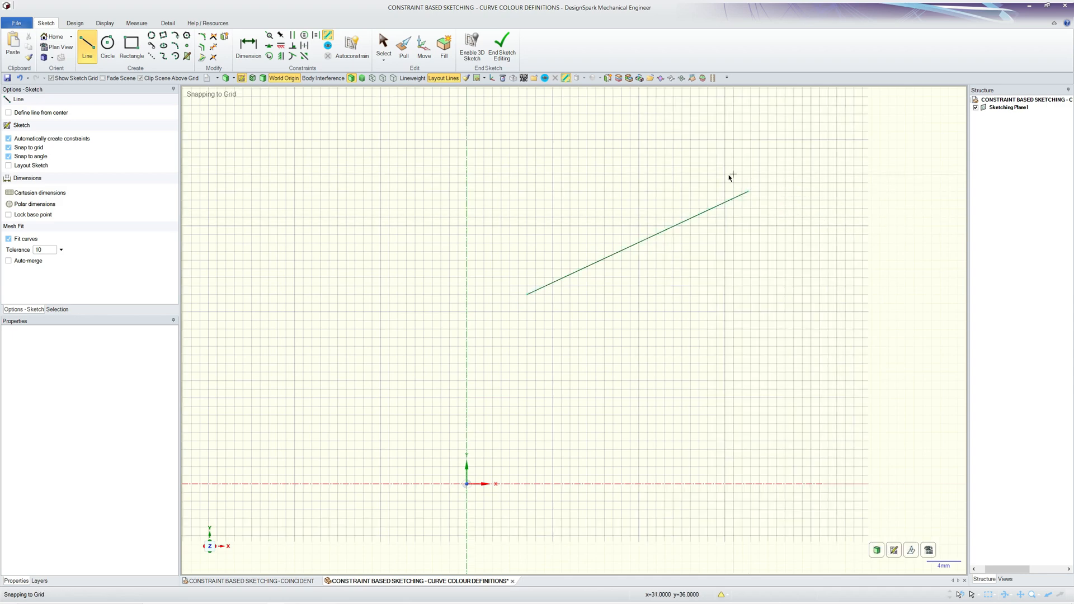
# Step: Dimension the line's lower endpoint from the vertical axis and from the horizontal axis
pyautogui.click(249, 50)
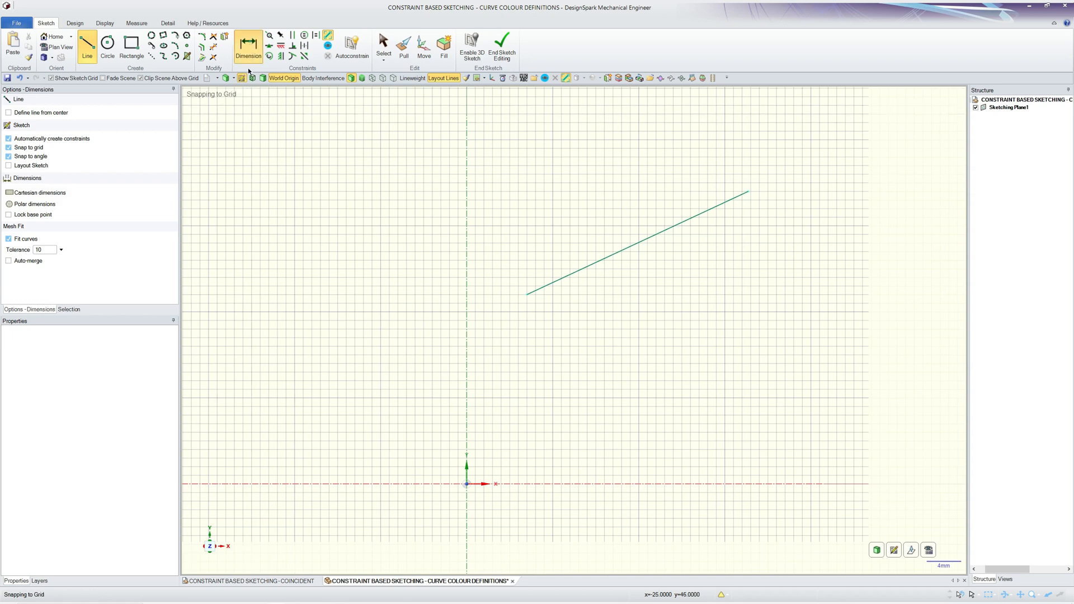
pyautogui.click(527, 295)
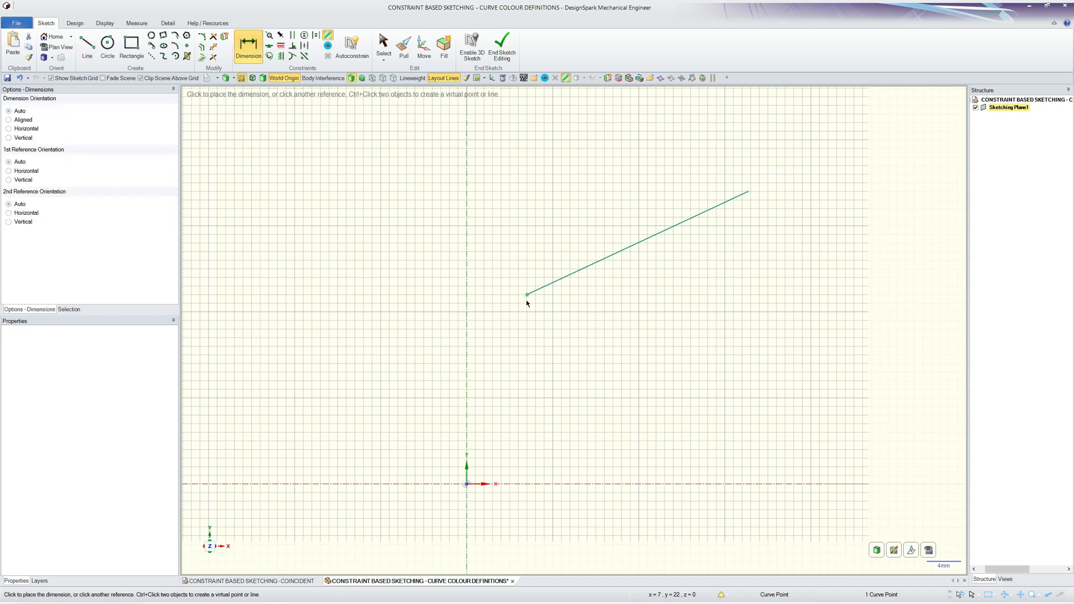
pyautogui.click(467, 299)
pyautogui.click(511, 343)
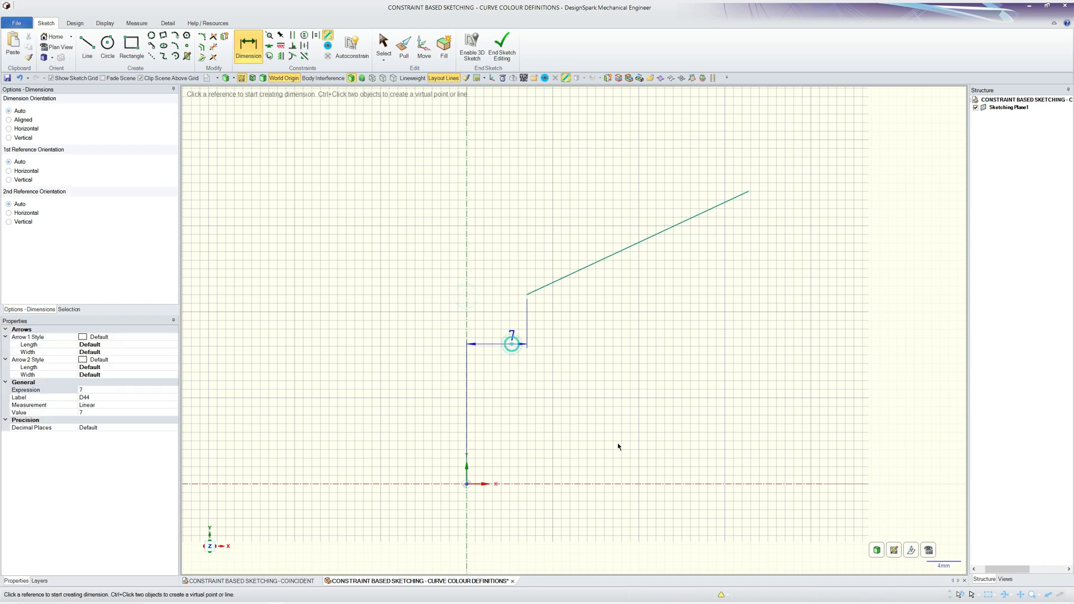
pyautogui.click(528, 294)
pyautogui.click(536, 484)
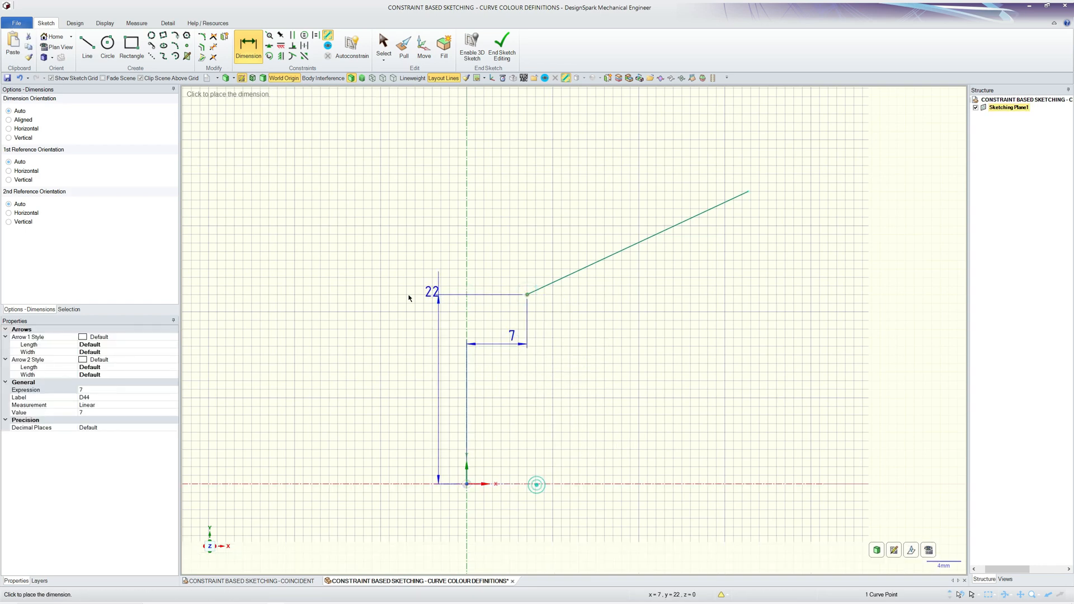
pyautogui.click(355, 323)
# Step: Leave the Dimension command and shorten the line by moving its free upper end inward along its own direction
pyautogui.scroll(3, 579, 358)
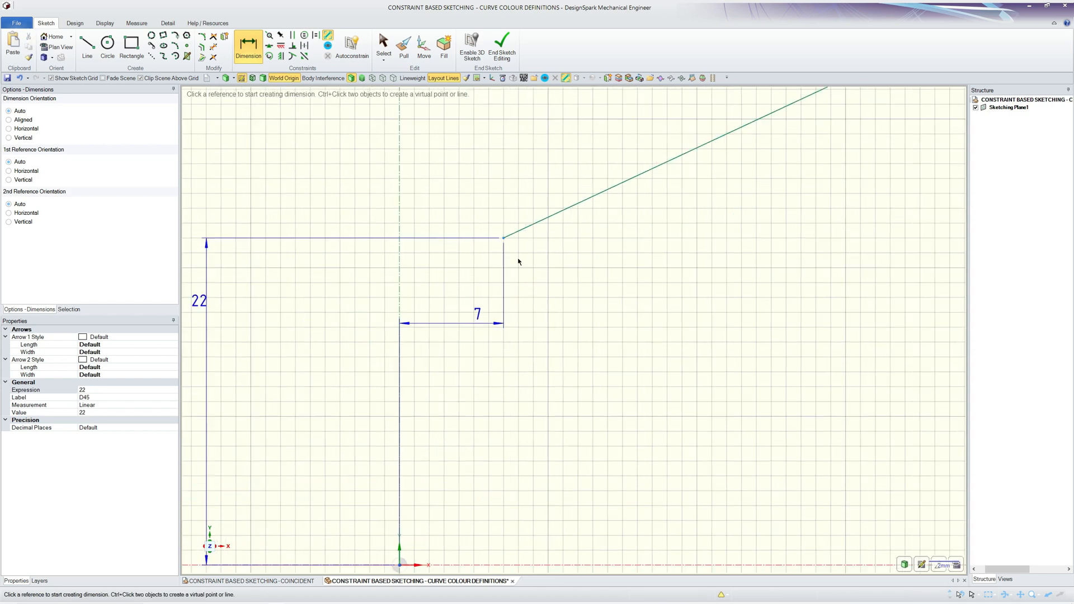
pyautogui.click(590, 430)
pyautogui.press('z')
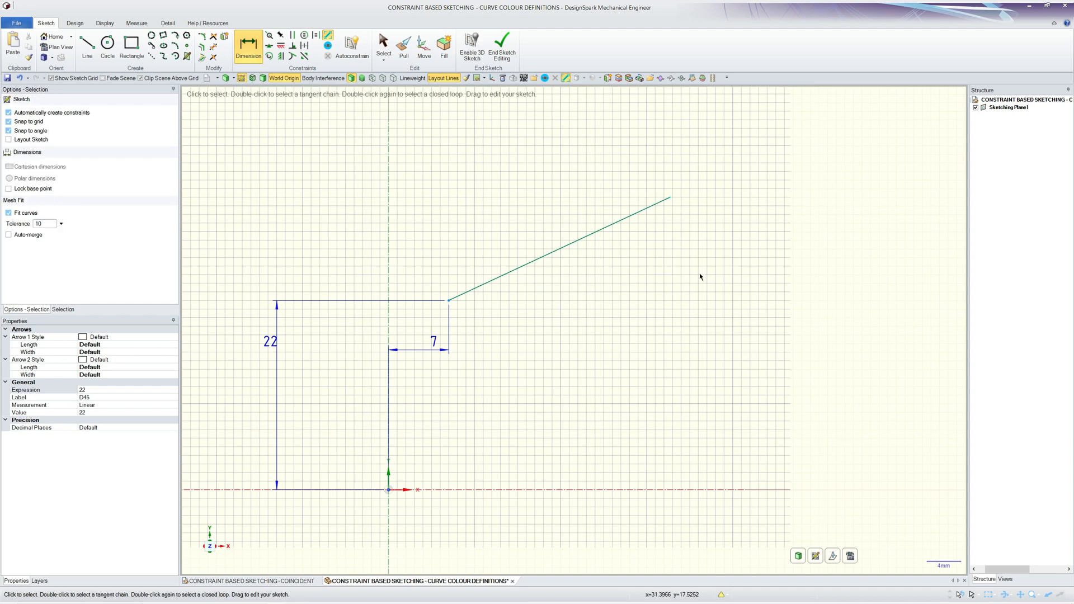
pyautogui.press('Escape')
pyautogui.moveTo(671, 197); pyautogui.dragTo(633, 215)
pyautogui.press('alt')
pyautogui.scroll(-2, 611, 362)
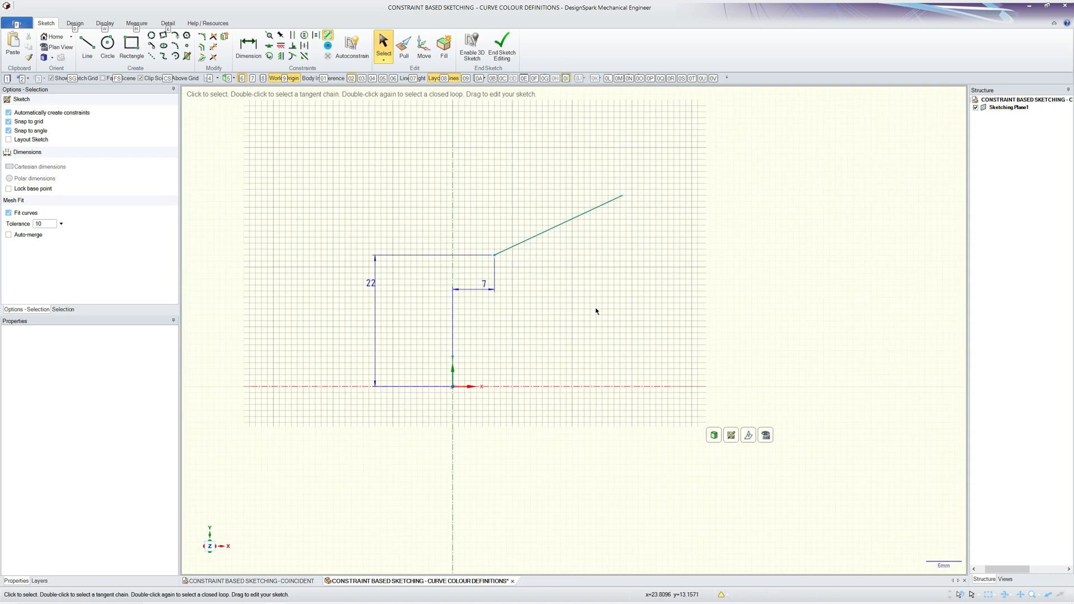
pyautogui.scroll(3, 575, 244)
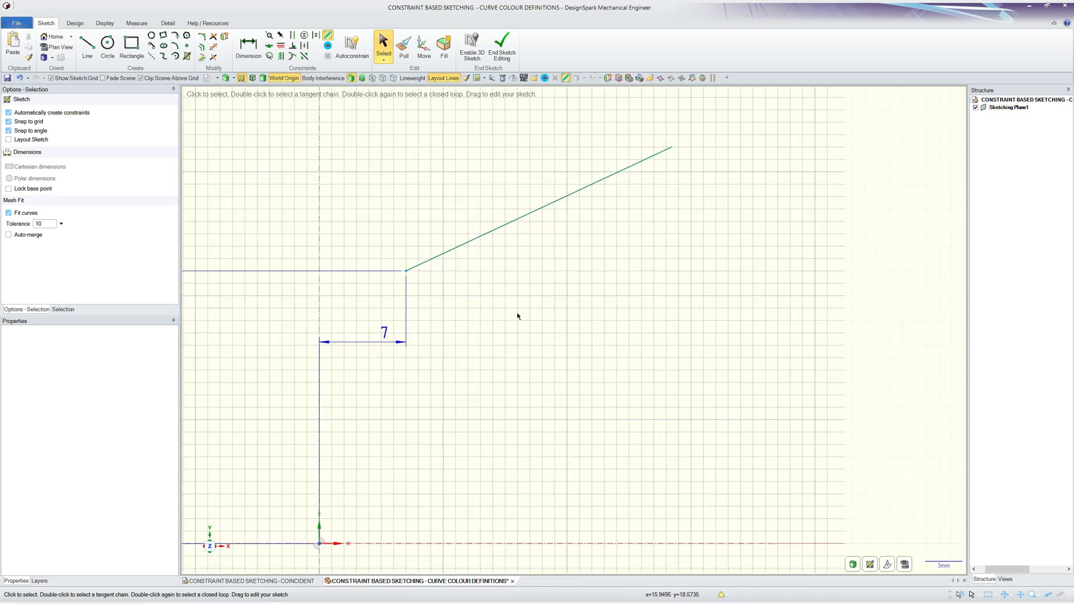
# Step: Dimension the line's upper endpoint from the horizontal axis and from the vertical axis
pyautogui.scroll(-1, 515, 316)
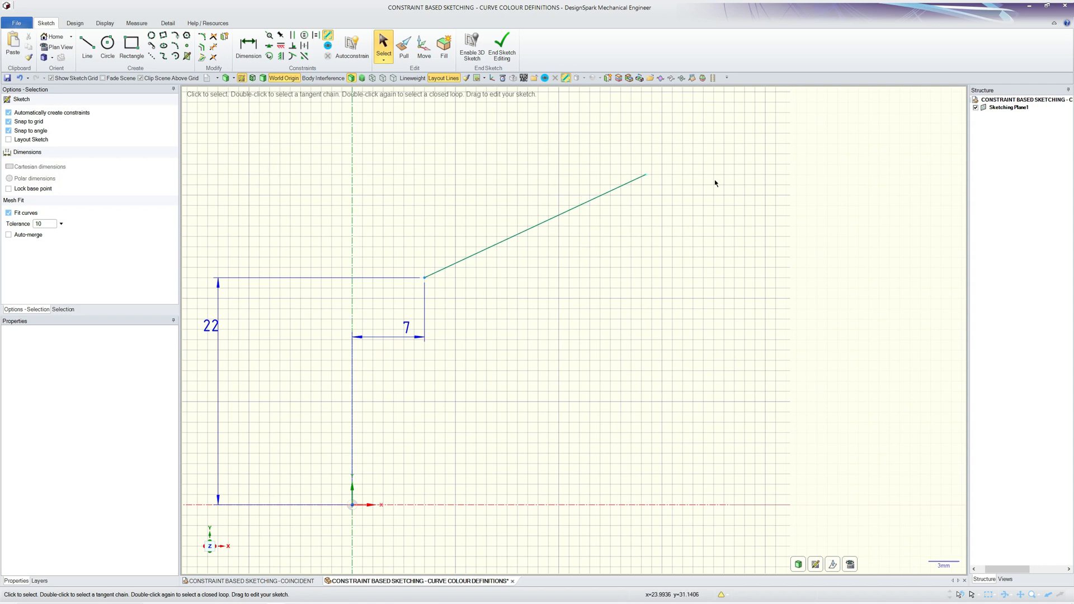
pyautogui.click(248, 47)
pyautogui.scroll(-2, 629, 313)
pyautogui.scroll(1, 684, 259)
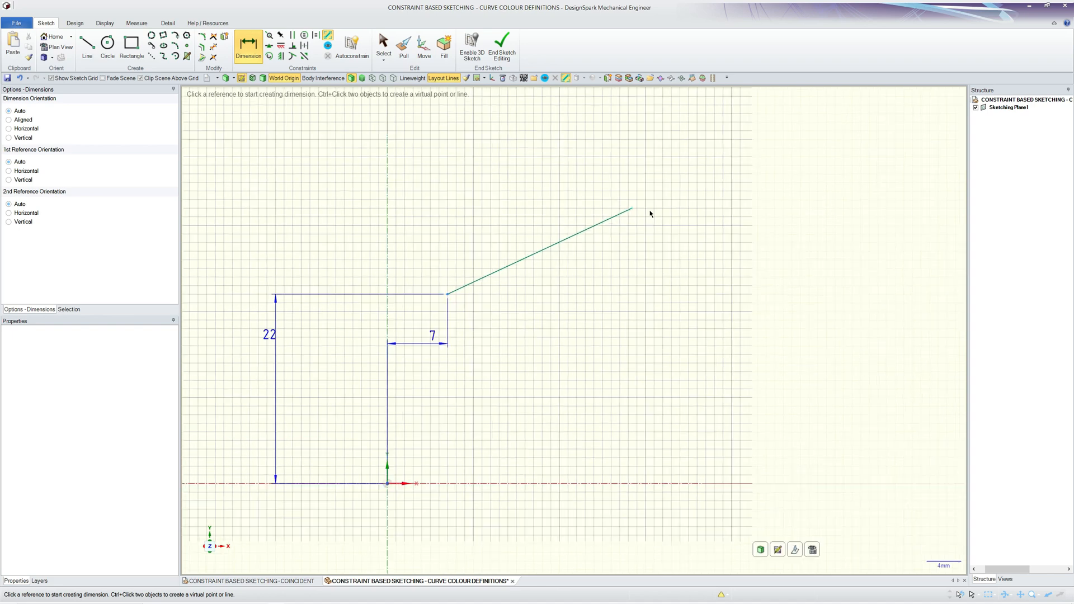
pyautogui.click(641, 216)
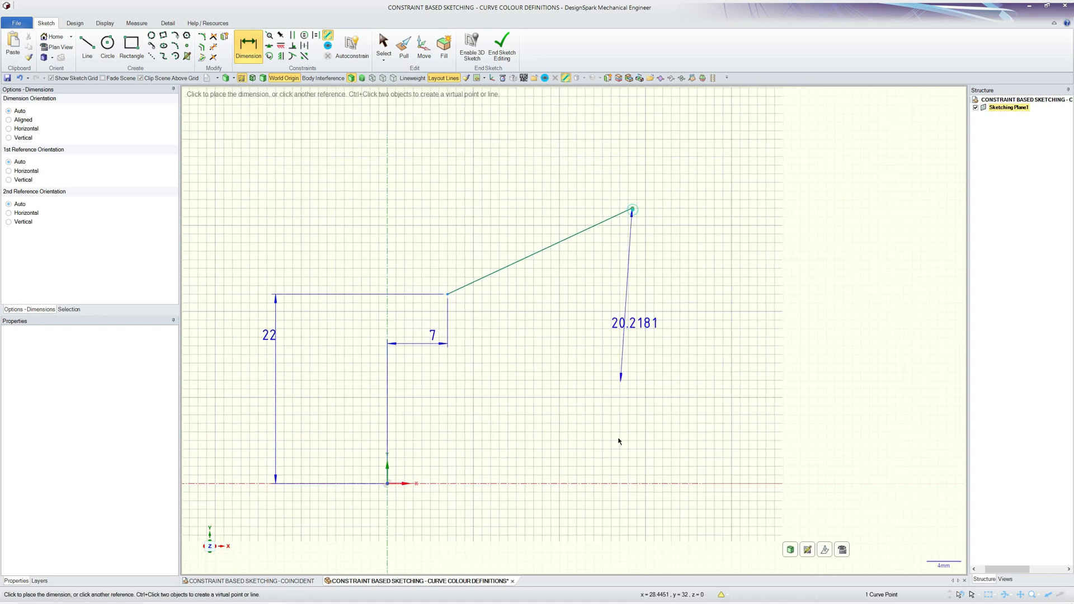
pyautogui.click(630, 484)
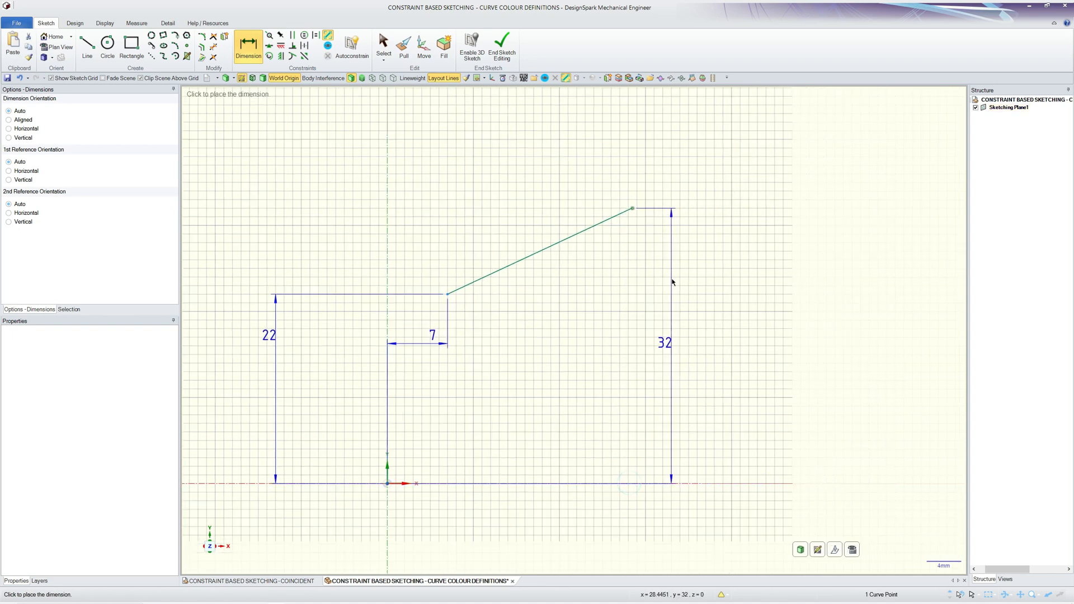
pyautogui.click(671, 330)
pyautogui.click(630, 212)
pyautogui.click(387, 225)
pyautogui.click(447, 159)
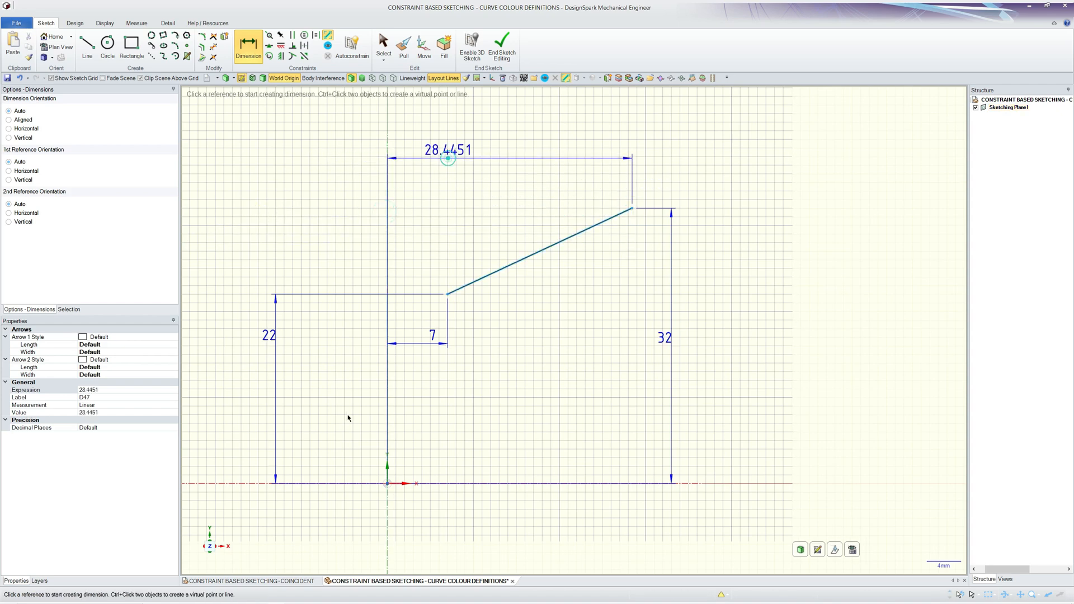
pyautogui.scroll(3, 513, 308)
pyautogui.scroll(-2, 461, 420)
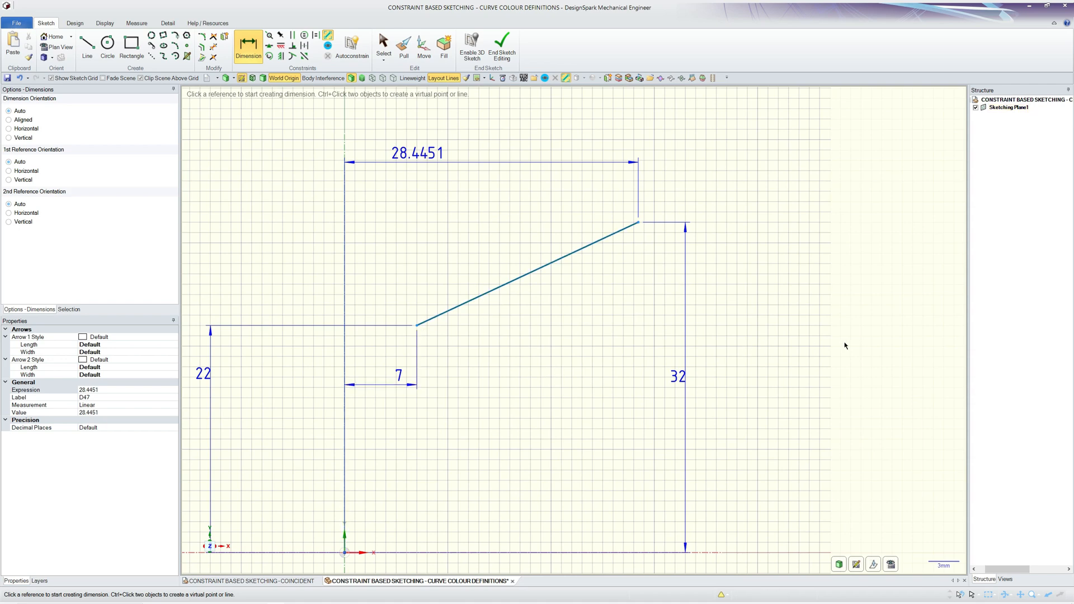
# Step: Undo both location dimensions on the line's upper endpoint
pyautogui.hotkey('ctrl', 'z')
pyautogui.hotkey('ctrl', 'z')
pyautogui.click(601, 358)
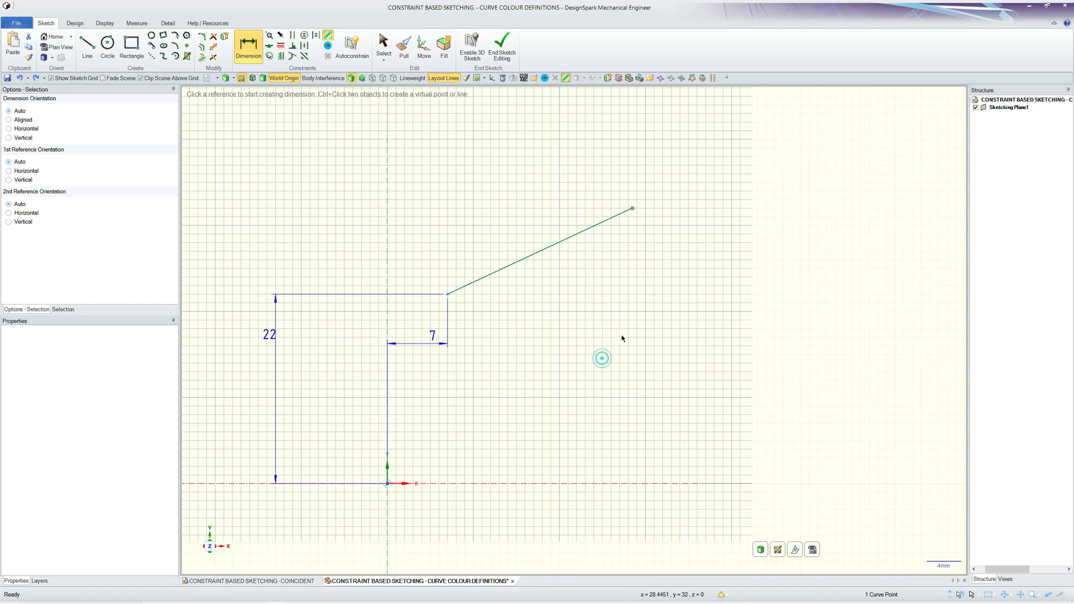
# Step: Dimension the line's length and swing its free upper end upward to an angle of about 43°
pyautogui.click(249, 44)
pyautogui.click(566, 241)
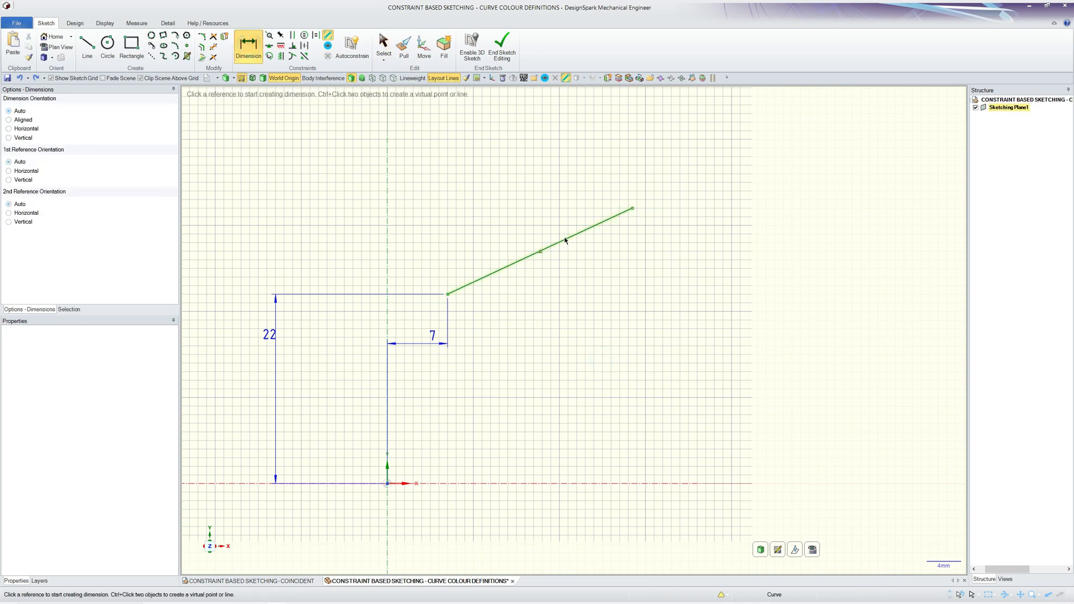
pyautogui.click(510, 203)
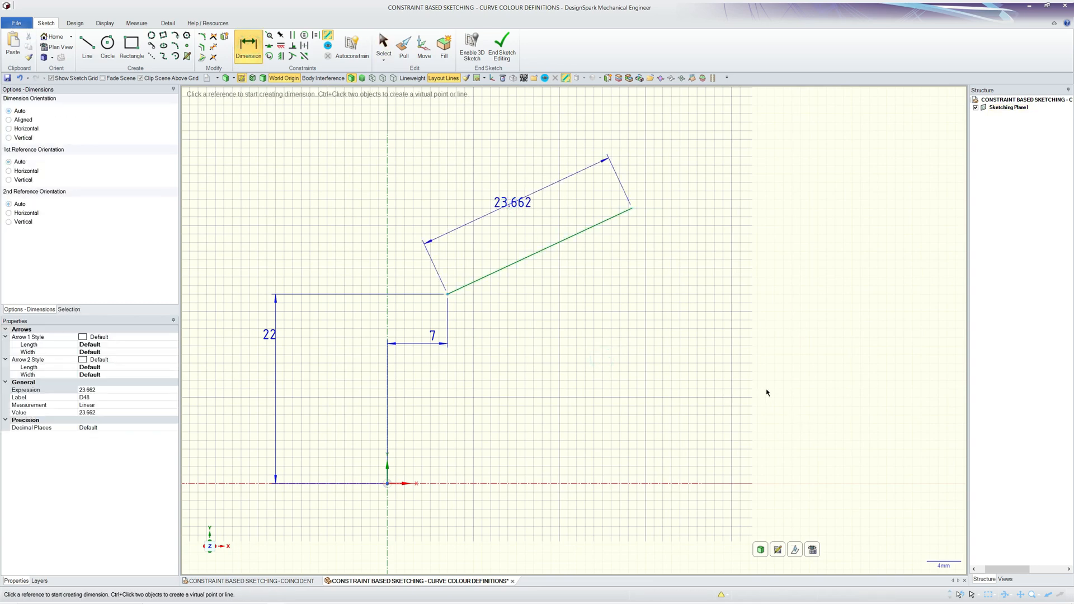
pyautogui.press('s')
pyautogui.moveTo(632, 208); pyautogui.dragTo(539, 208)
# Step: Add an angular dimension between the line and the horizontal axis, then leave the Dimension command
pyautogui.press('d')
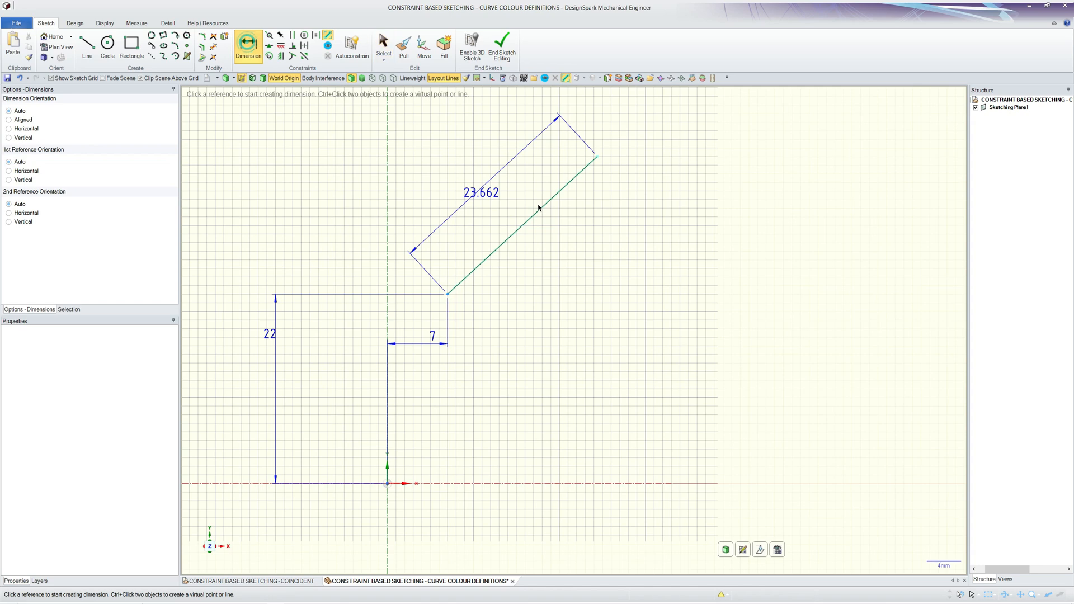
pyautogui.click(540, 208)
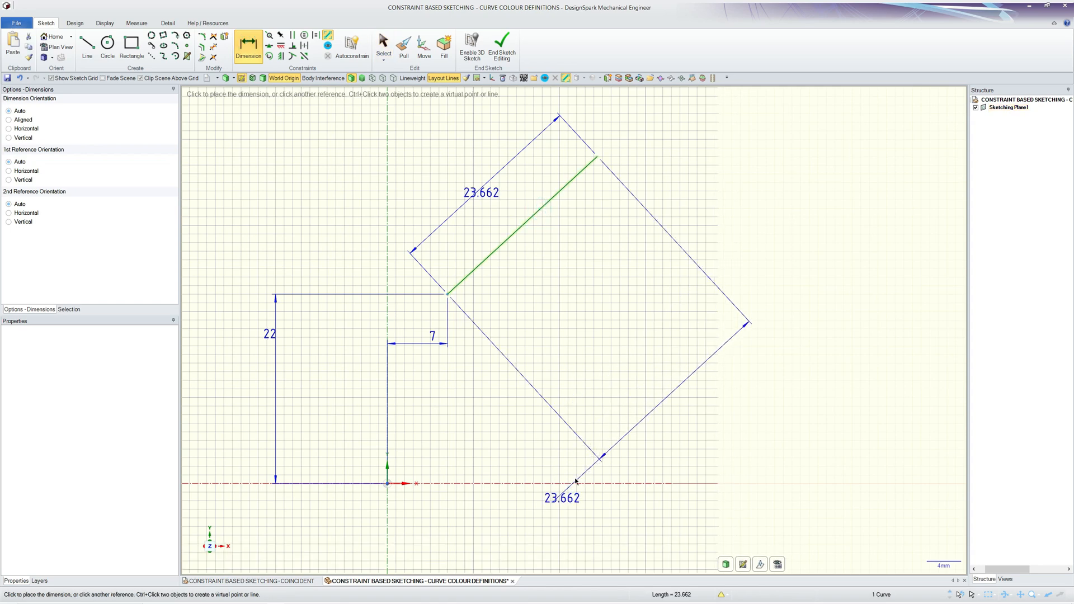
pyautogui.click(573, 482)
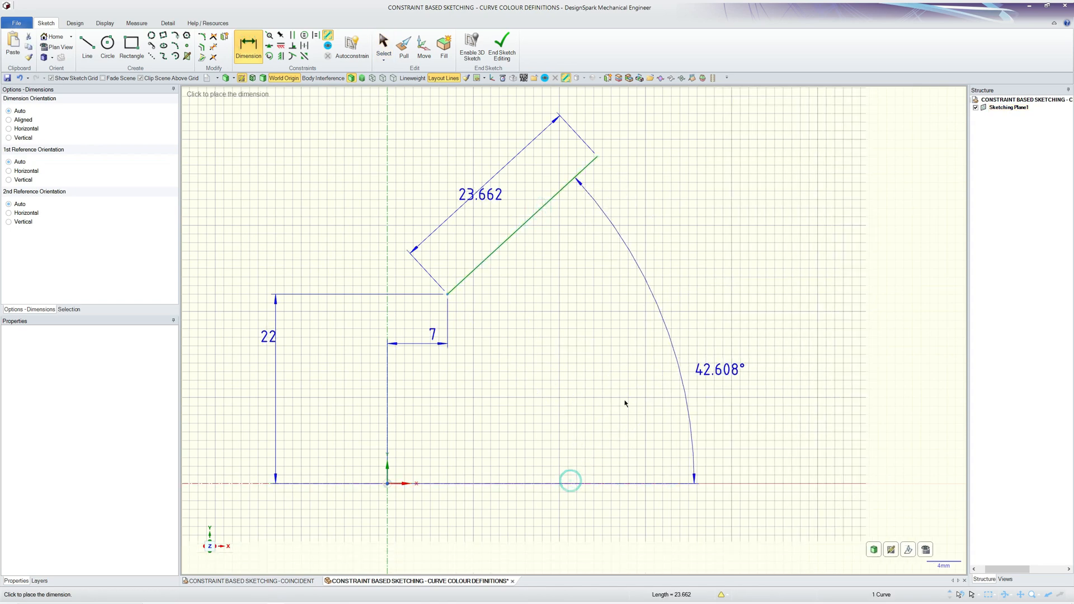
pyautogui.click(677, 398)
pyautogui.scroll(-1, 744, 392)
pyautogui.press('s')
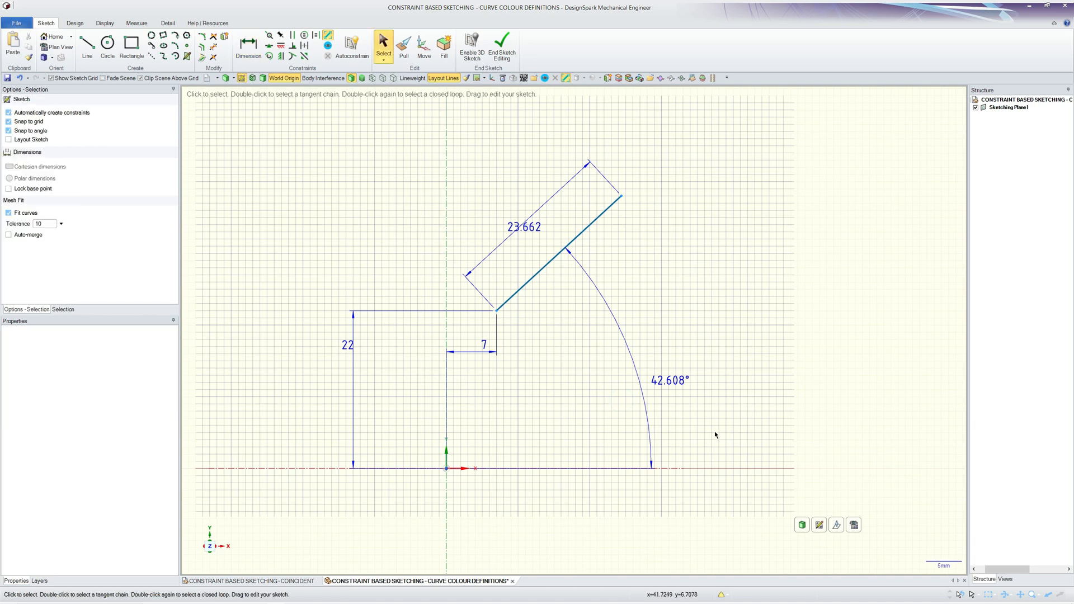
# Step: Set the angle between the line and the horizontal axis to 45°
pyautogui.click(671, 380)
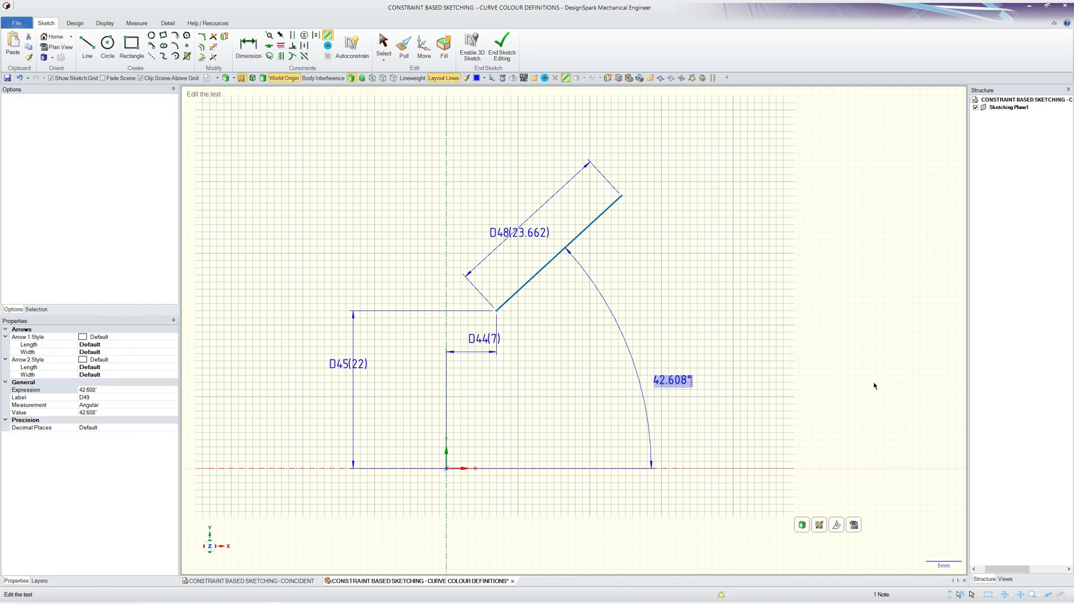
pyautogui.write('45')
pyautogui.press('Return')
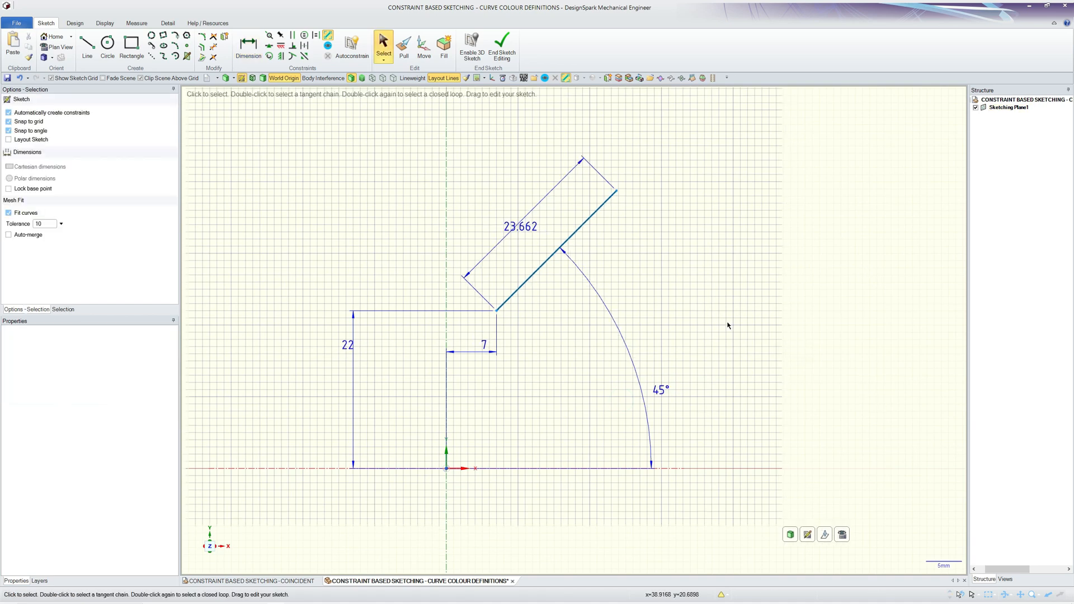
# Step: Draw a separate line right of the dimensioned one, from about x 32, y 29 mm to about x 53, y 41 mm
pyautogui.scroll(1, 727, 325)
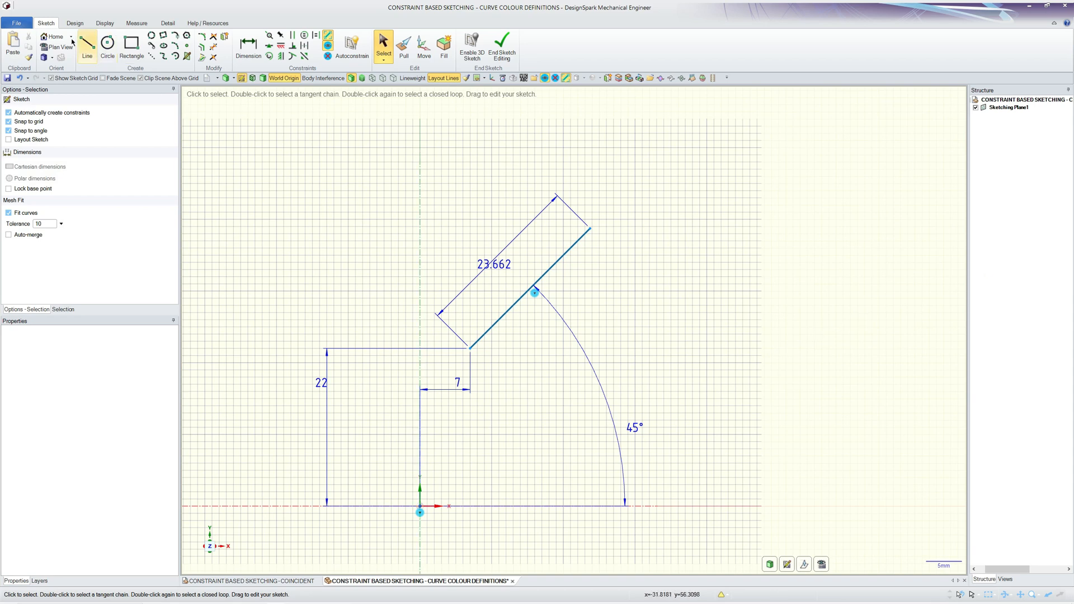
pyautogui.click(89, 46)
pyautogui.click(650, 298)
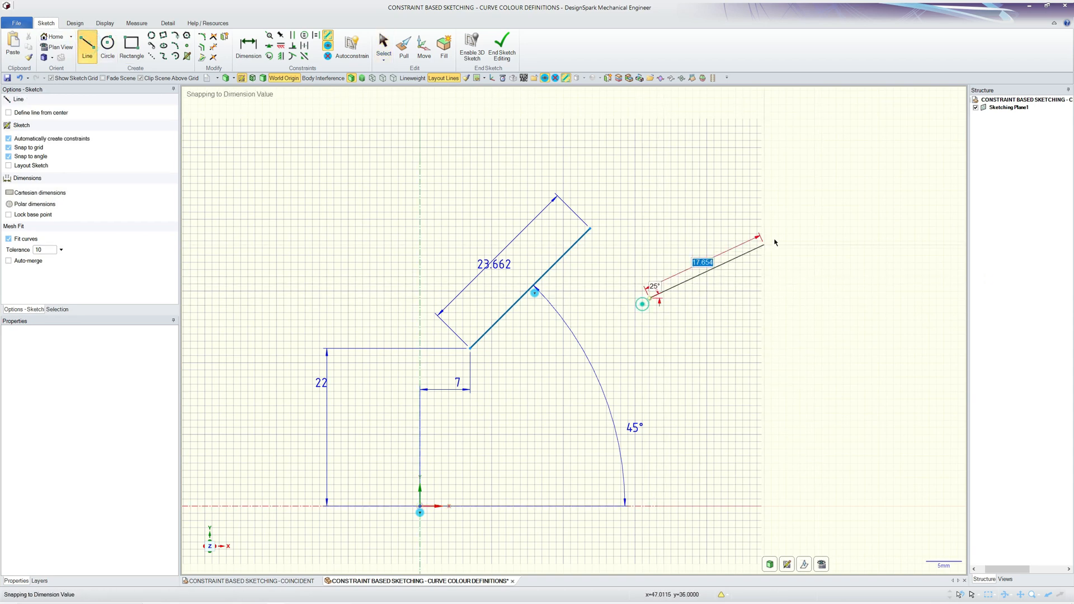
pyautogui.doubleClick(800, 213)
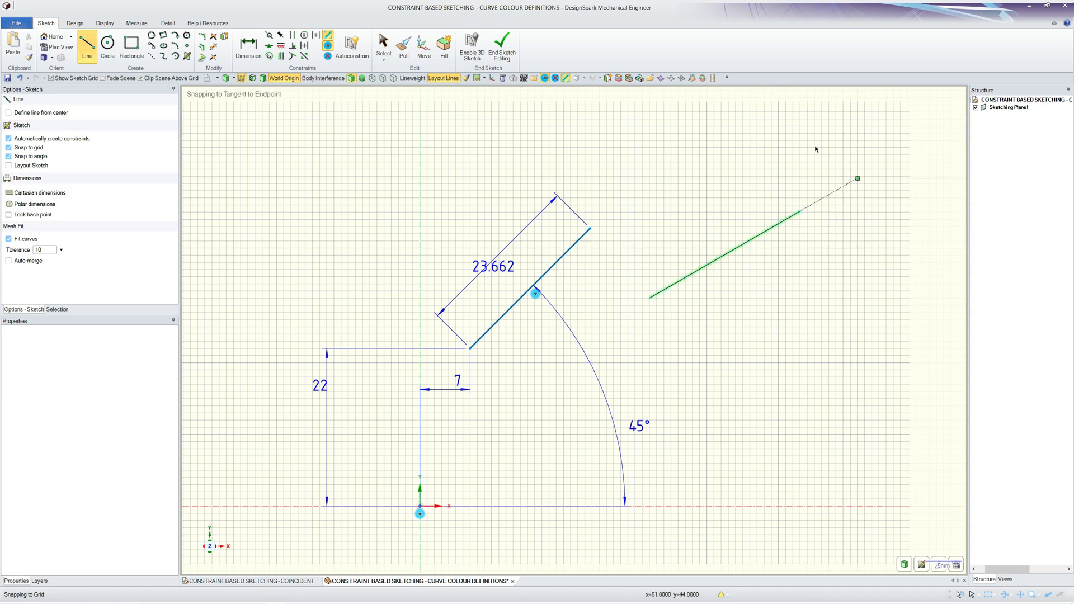
# Step: Apply Fix constraints to both endpoints of the new undimensioned line
pyautogui.click(280, 35)
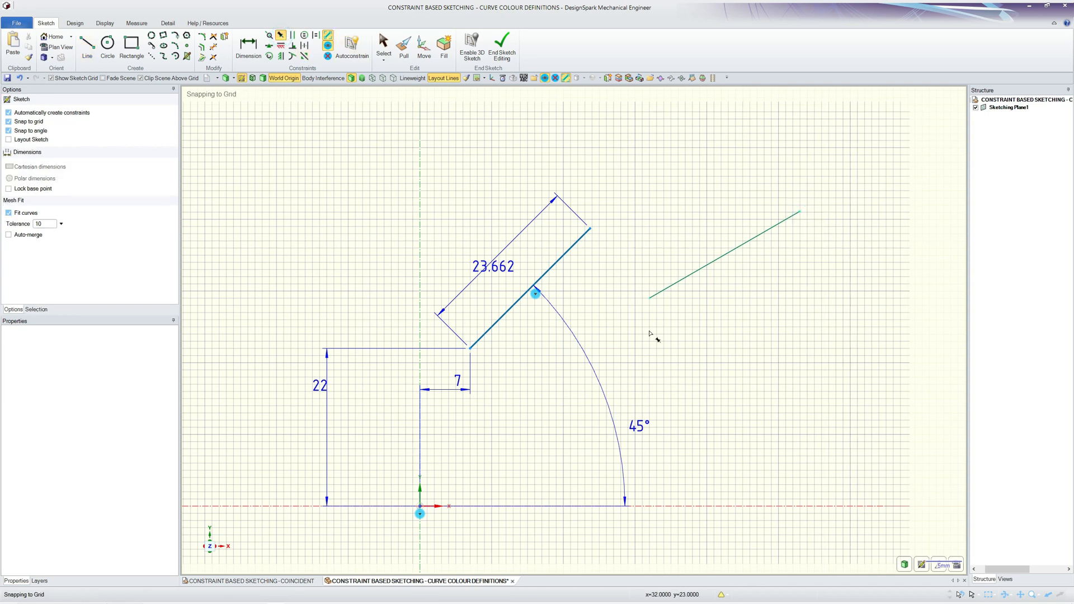
pyautogui.click(650, 298)
pyautogui.click(800, 212)
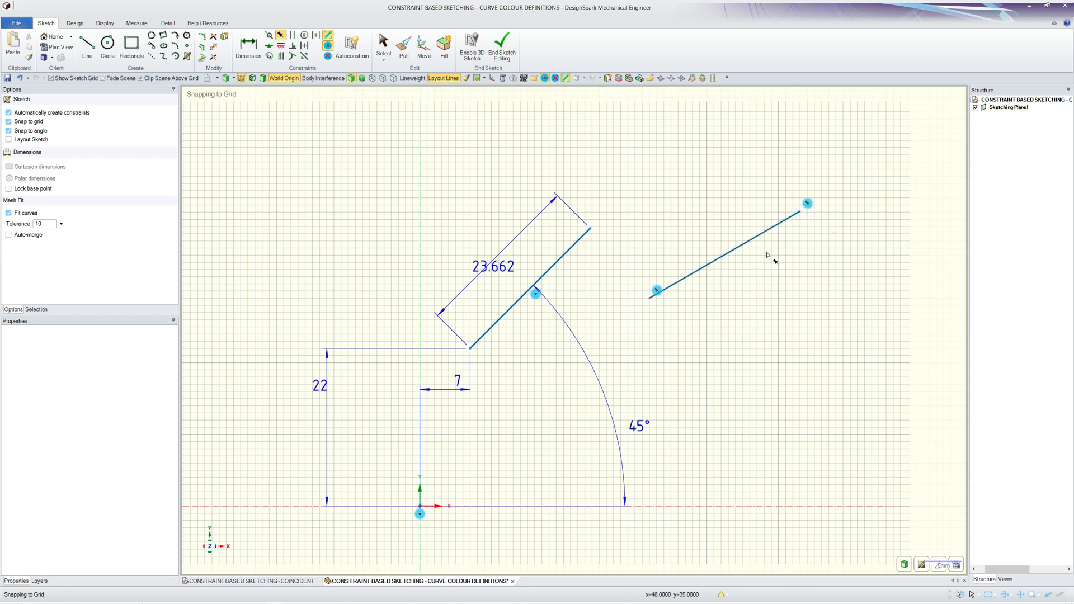
pyautogui.press('Escape')
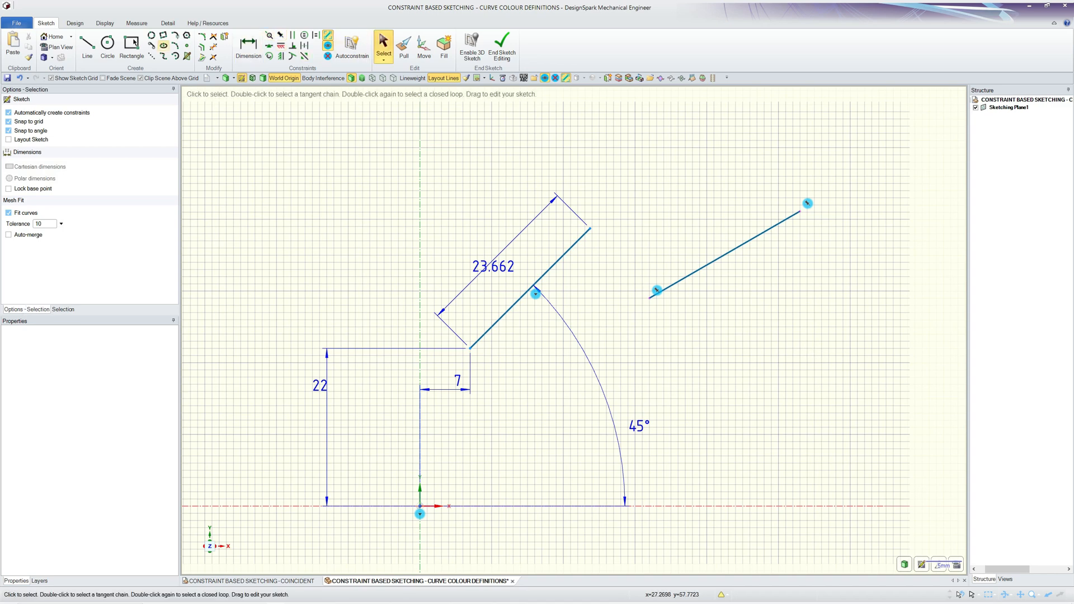
# Step: Draw another line below the fixed one, from about x 35, y 22 mm to about x 55, y 25 mm
pyautogui.click(86, 46)
pyautogui.click(670, 347)
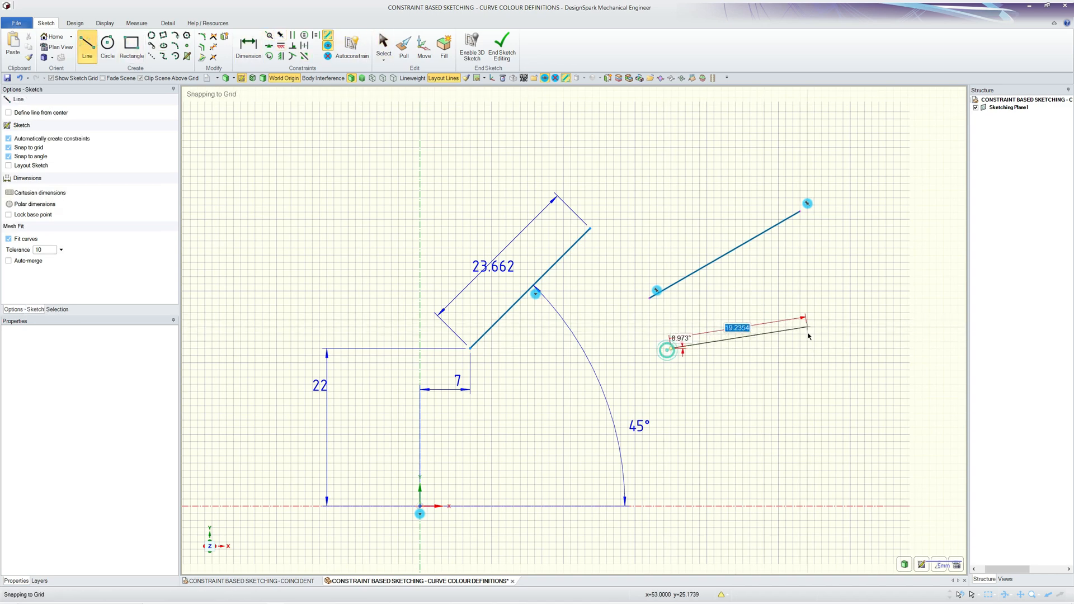
pyautogui.click(814, 327)
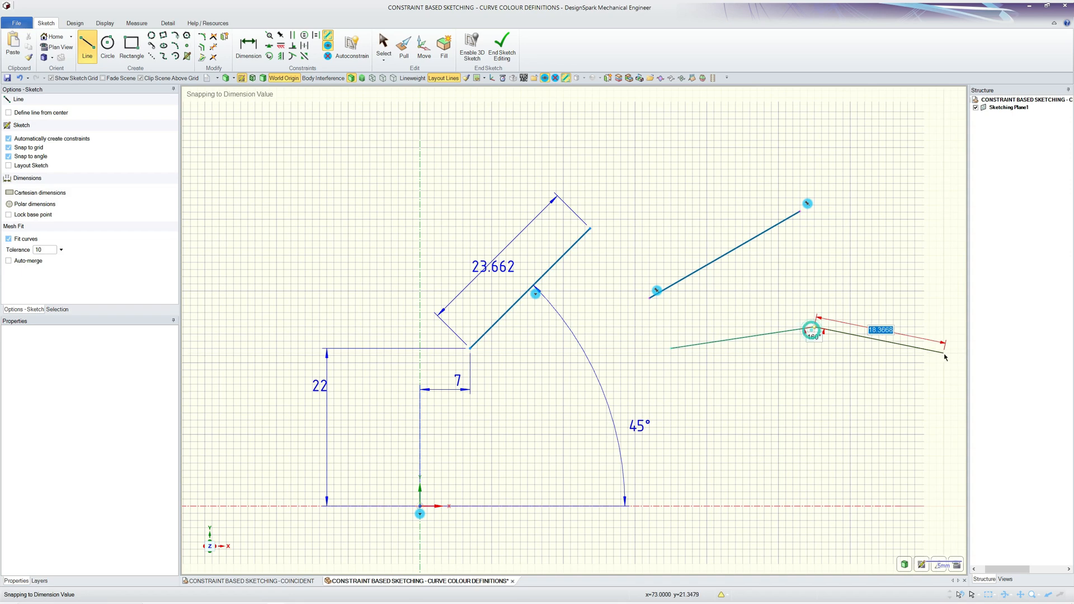
# Step: Apply a Fix constraint to the lower line's curve itself rather than its endpoints
pyautogui.click(281, 37)
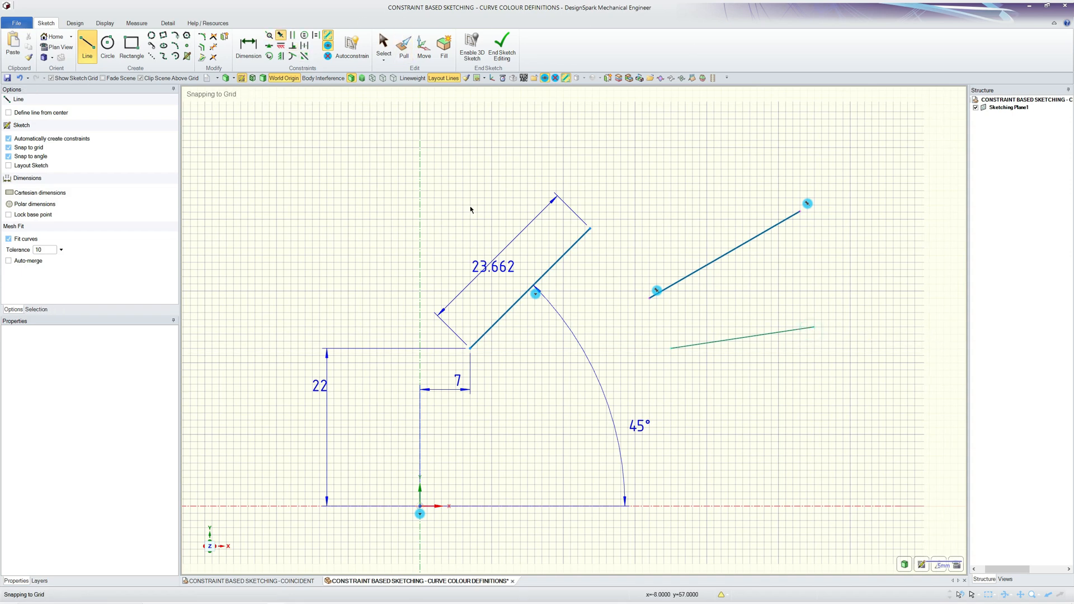
pyautogui.click(727, 338)
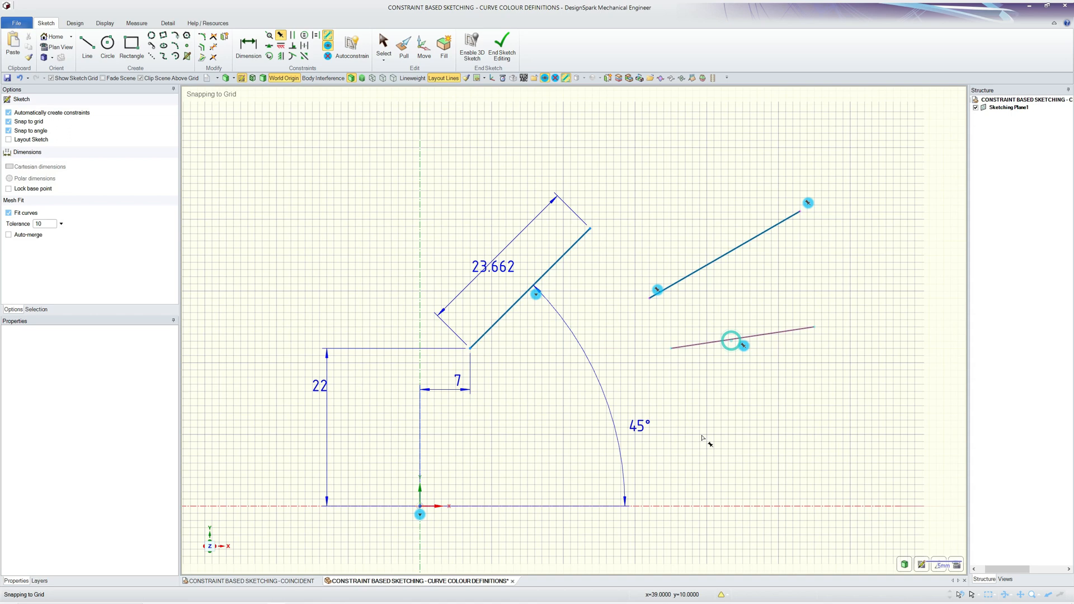
pyautogui.press('Escape')
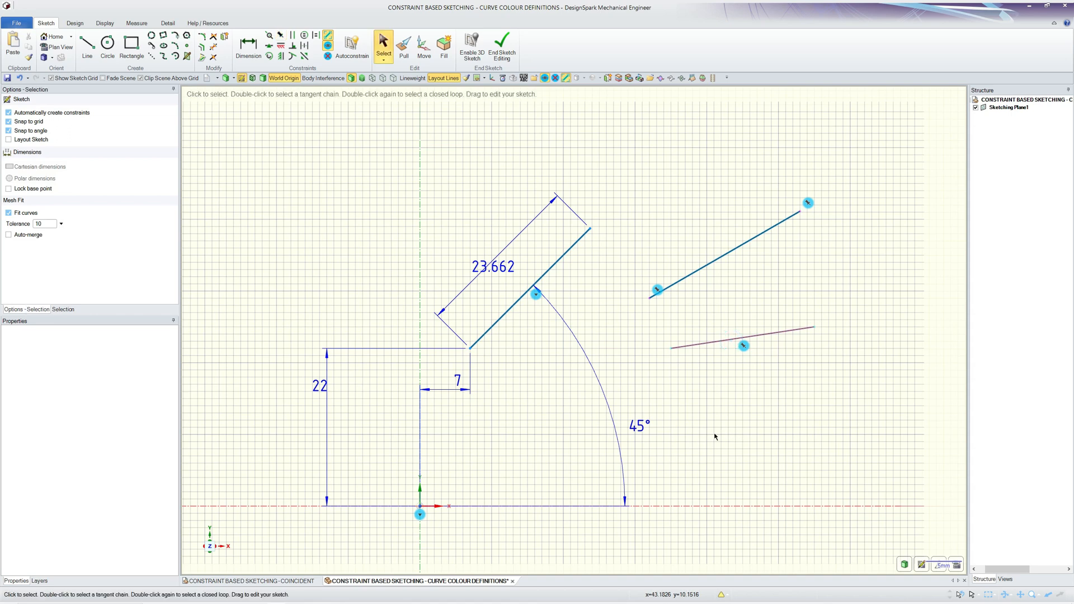
# Step: Fix the lower line's left endpoint and lengthen the line by moving its free right end to about x 57 mm
pyautogui.click(278, 37)
pyautogui.click(670, 347)
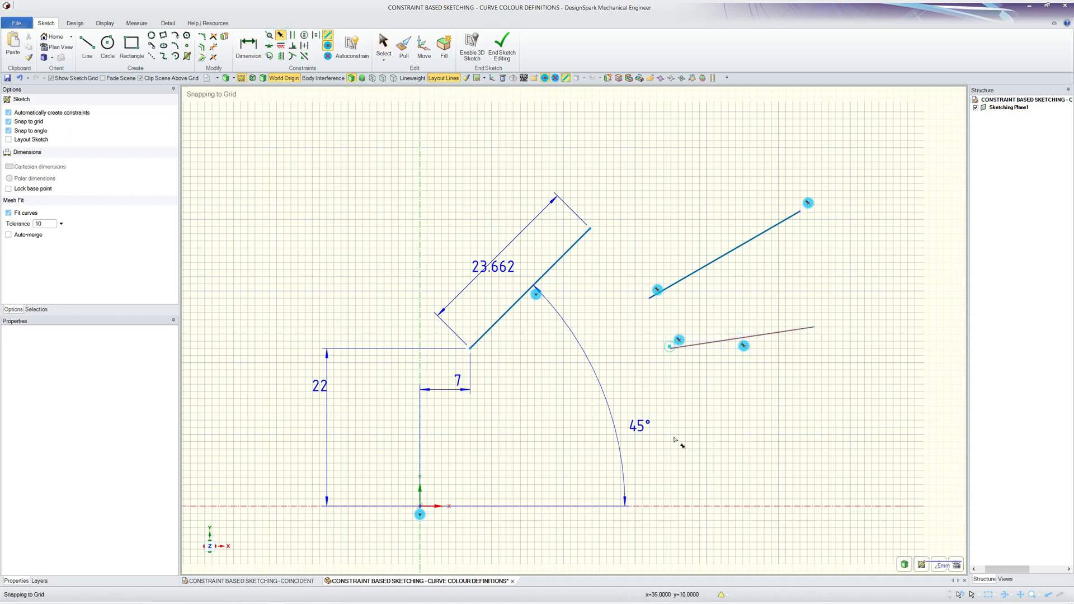
pyautogui.press('Escape')
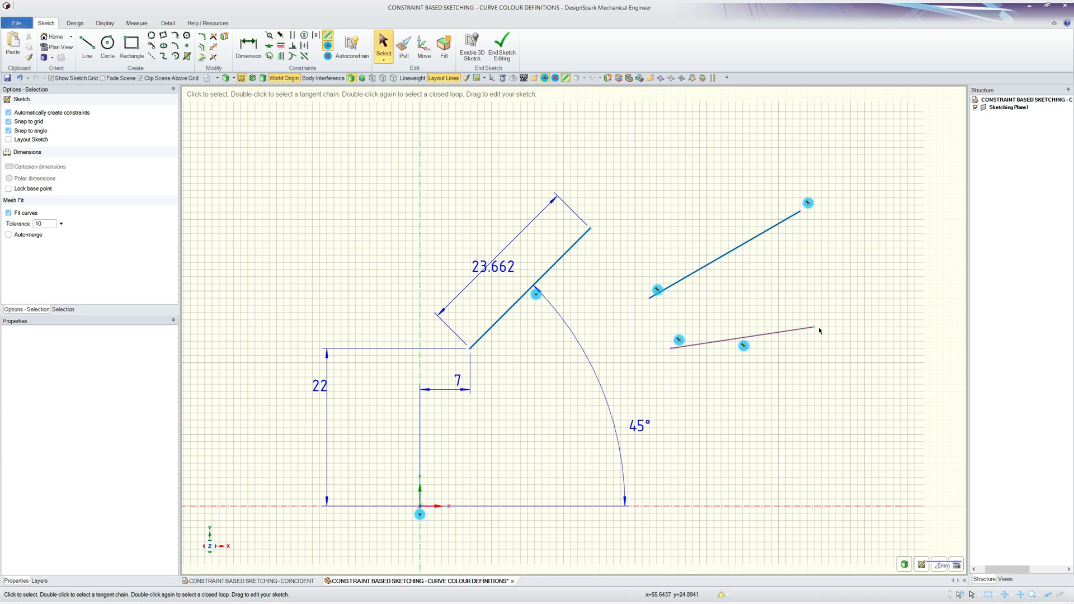
pyautogui.moveTo(814, 327)
pyautogui.mouseDown()
pyautogui.moveTo(861, 315)
pyautogui.moveTo(828, 324)
pyautogui.mouseUp()
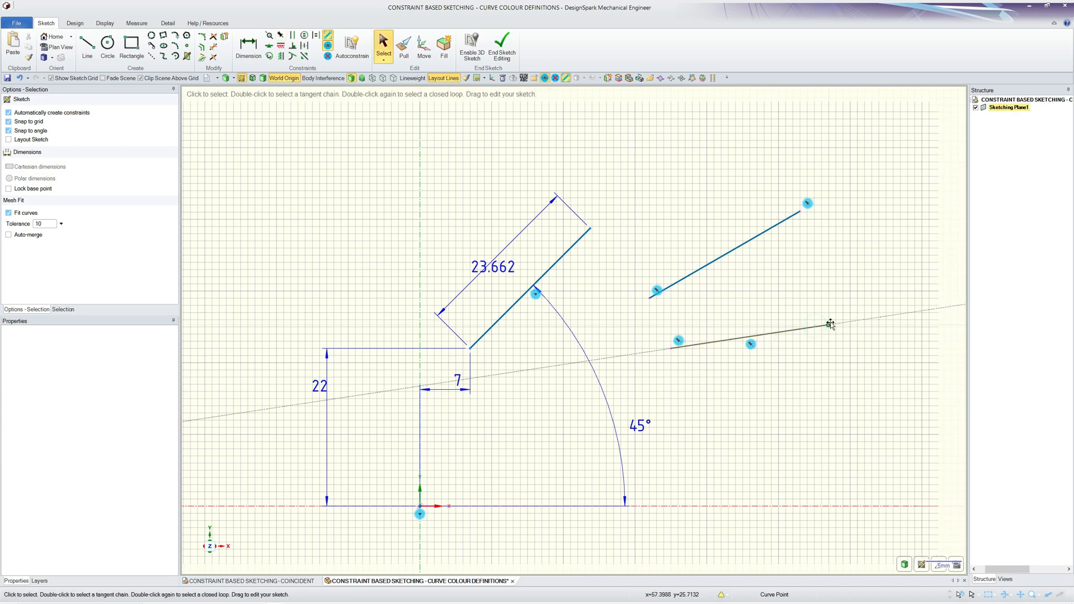
# Step: Start another Fix constraint in the sketch
pyautogui.click(282, 36)
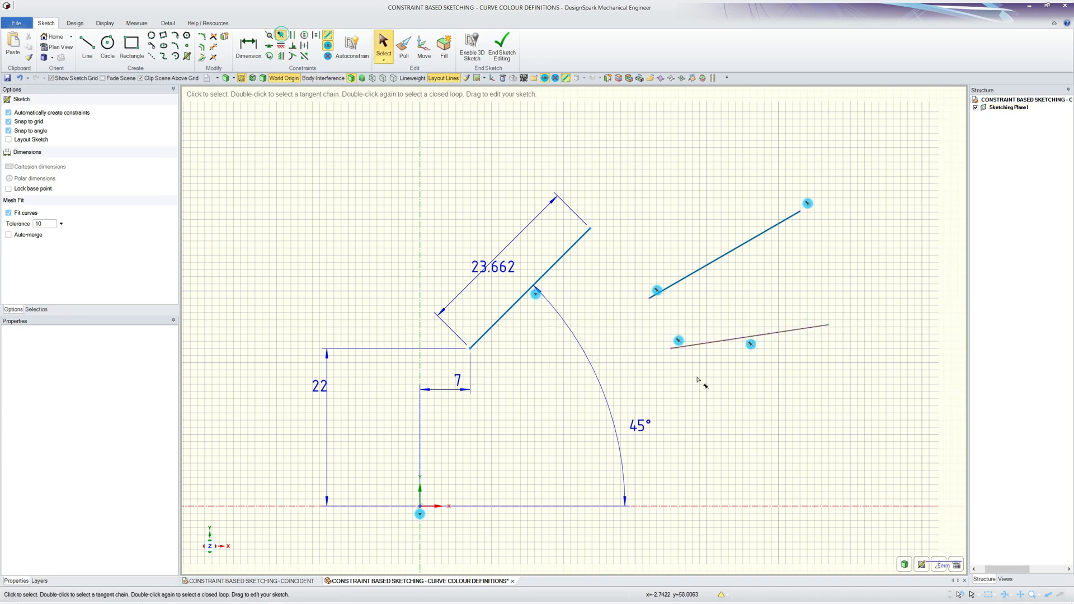